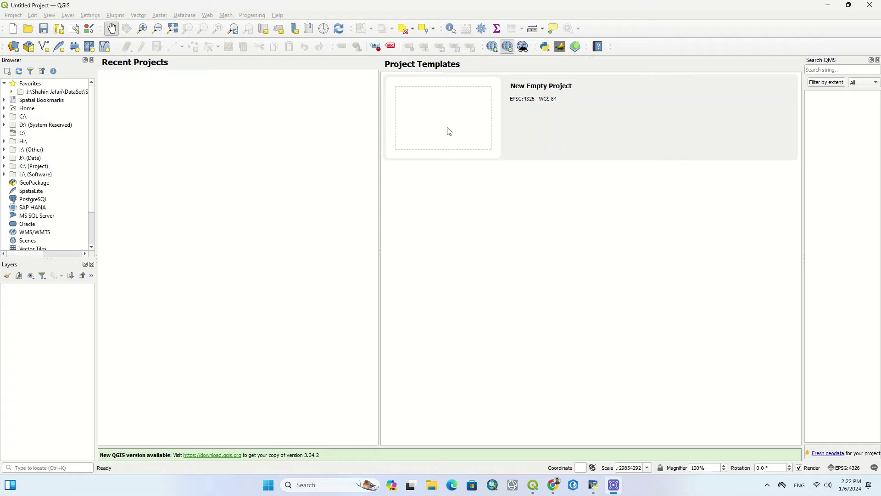
Start a blank QGIS project from the New Empty Project template on the welcome page.
double_click(448, 132)
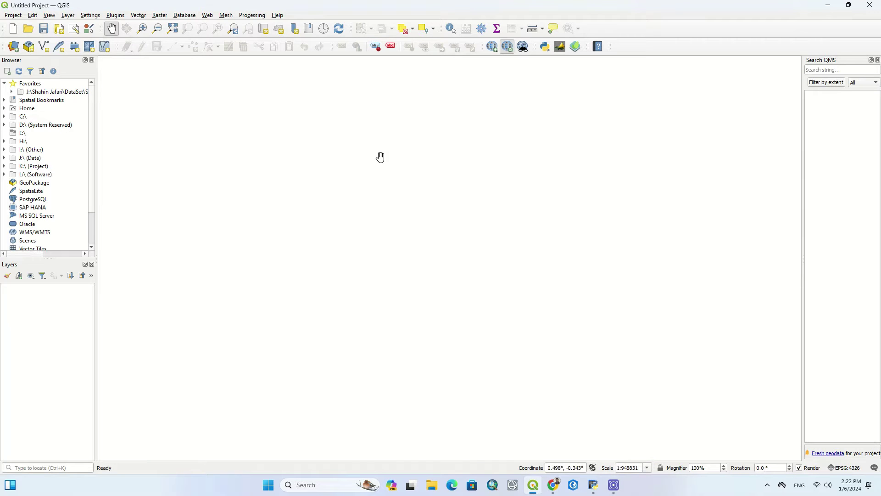
Add the Mapzen Global Terrain and OpenStreetMap XYZ tile layers, then hide Mapzen Global Terrain.
scroll(56, 197, "down", 2)
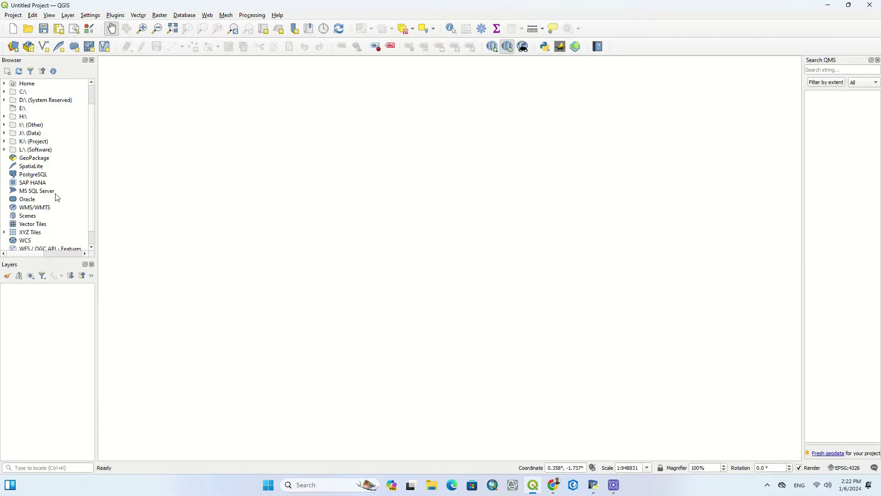
double_click(27, 218)
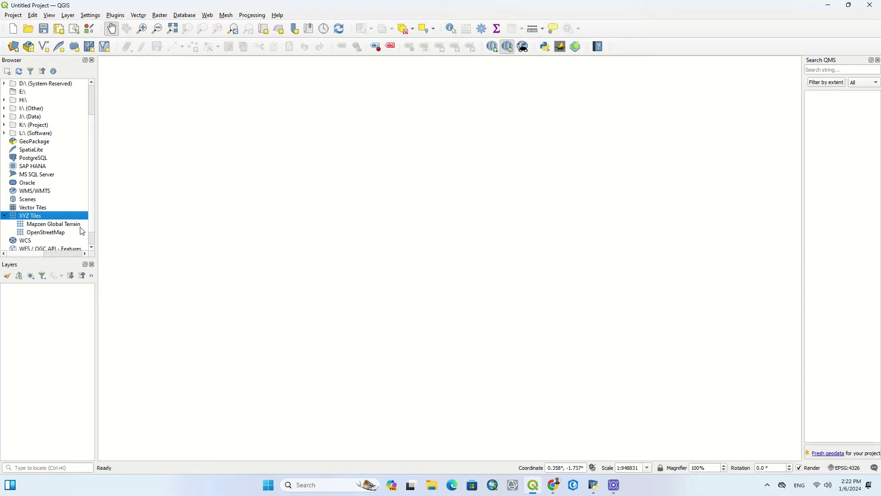
left_click(70, 225)
left_click(61, 233)
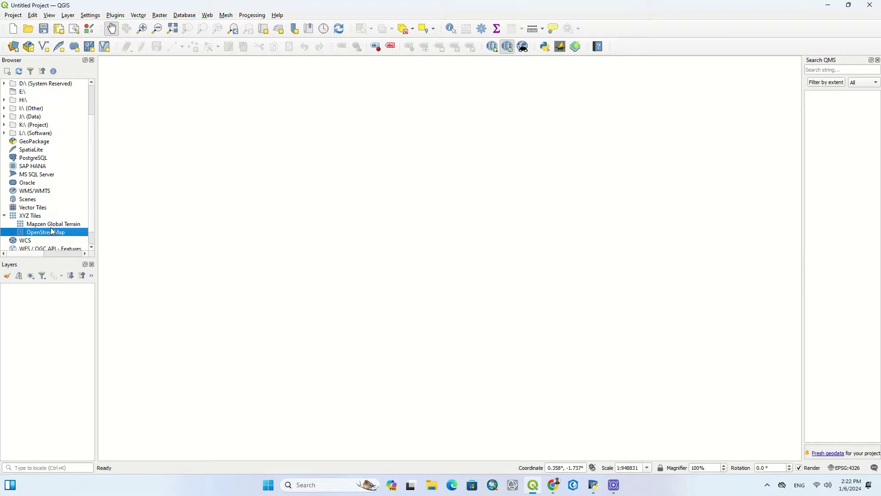
double_click(51, 225)
scroll(469, 239, "up", 1)
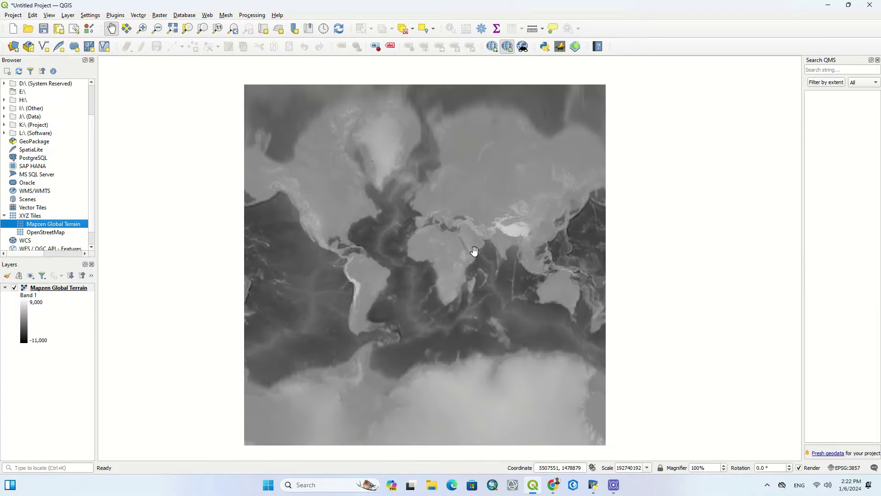
double_click(42, 233)
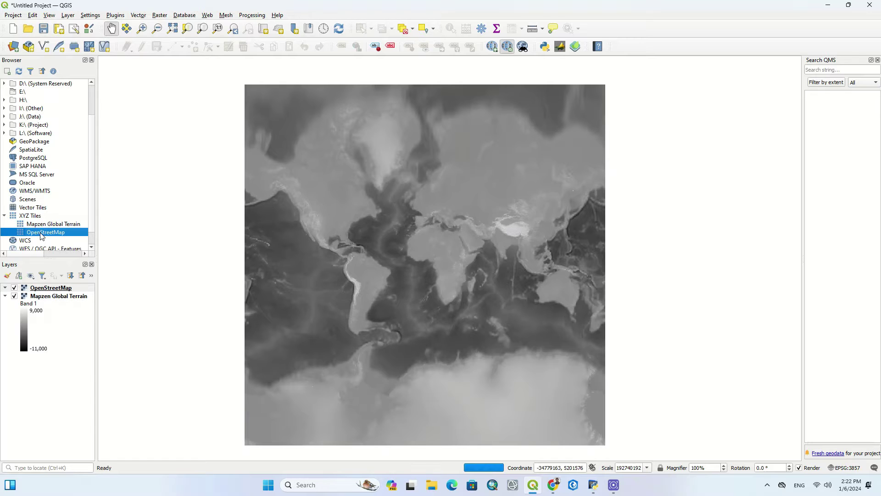
left_click(14, 296)
left_click(5, 296)
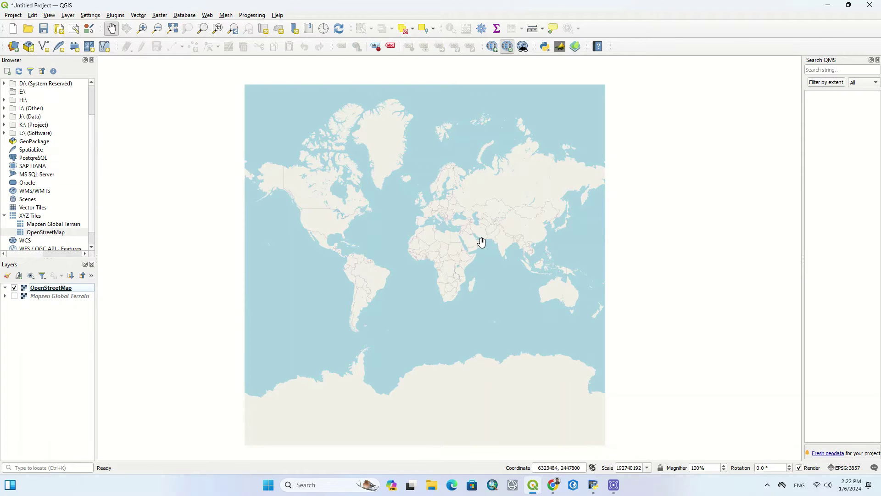
Zoom from world view to central Vienna at about 1:23528 and recentre the map.
scroll(477, 219, "up", 1)
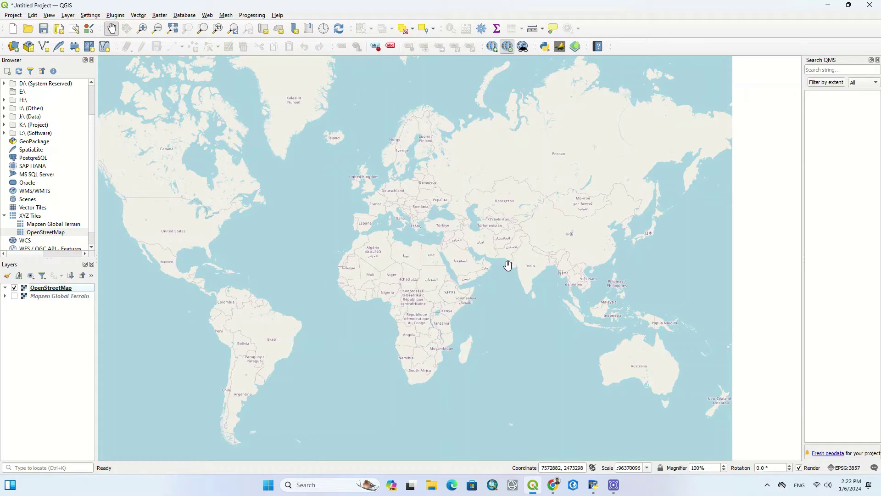
scroll(401, 220, "up", 1)
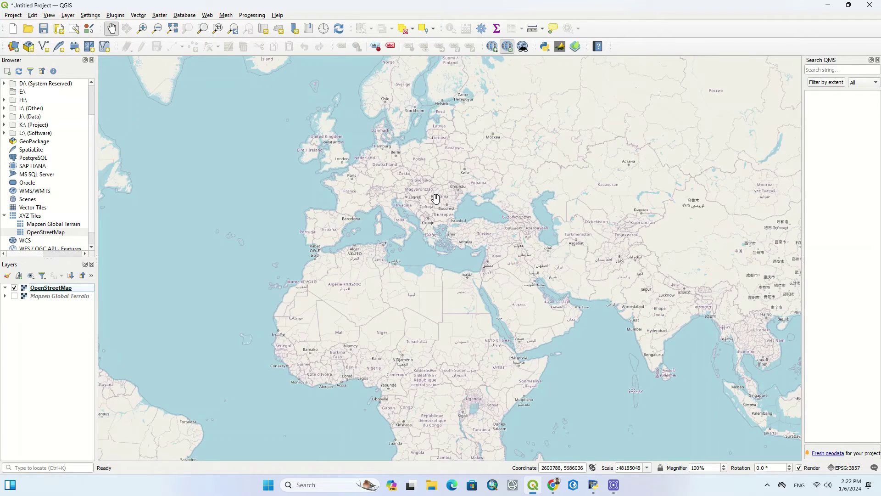
scroll(436, 198, "up", 2)
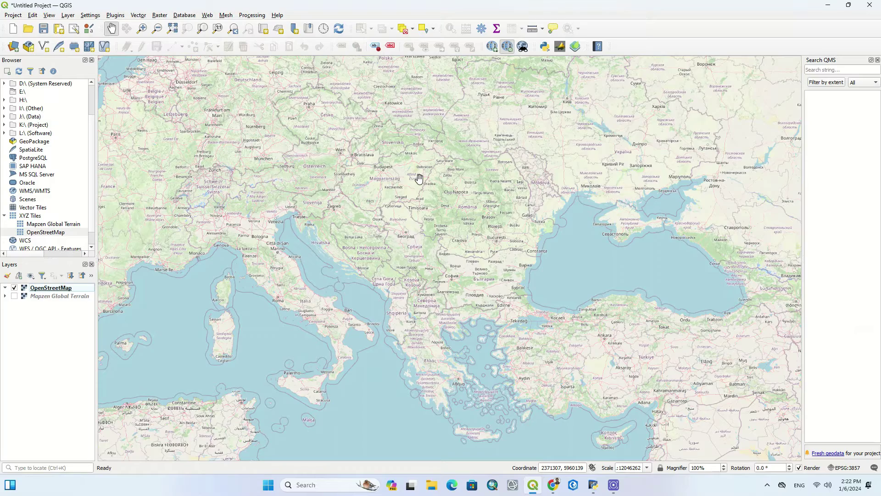
scroll(337, 150, "up", 5)
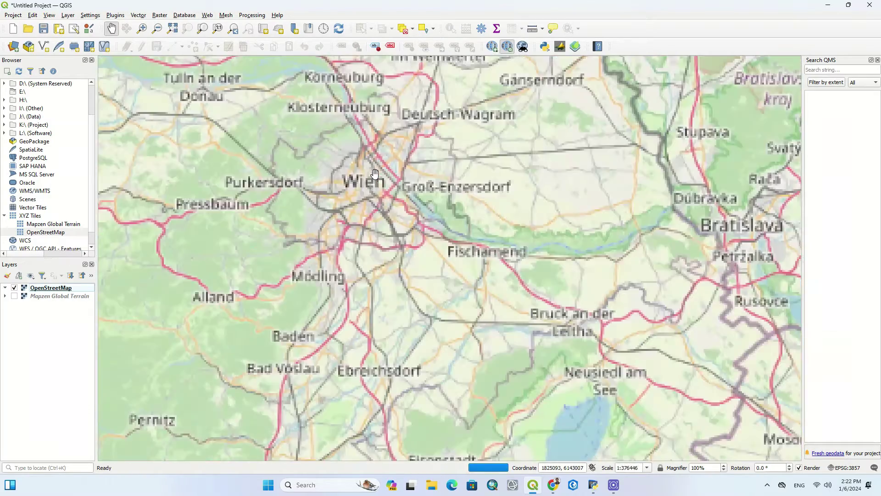
scroll(375, 172, "up", 1)
scroll(338, 160, "down", 1)
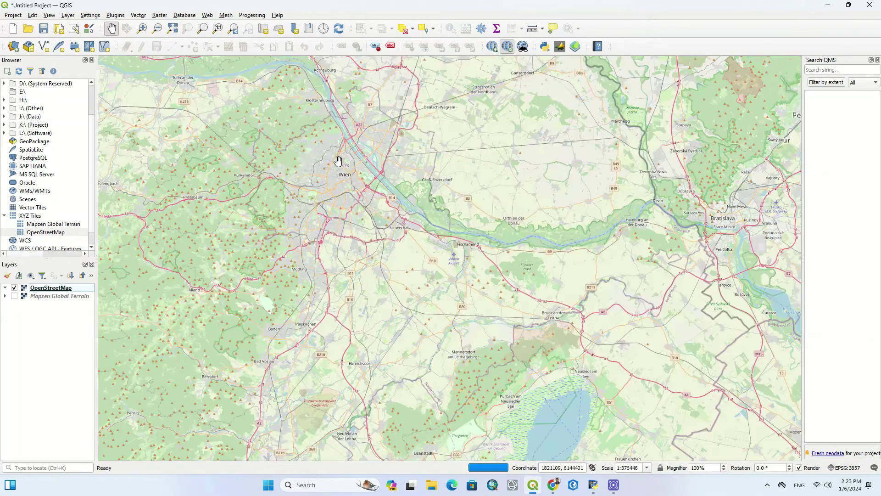
scroll(338, 160, "up", 2)
scroll(373, 323, "up", 1)
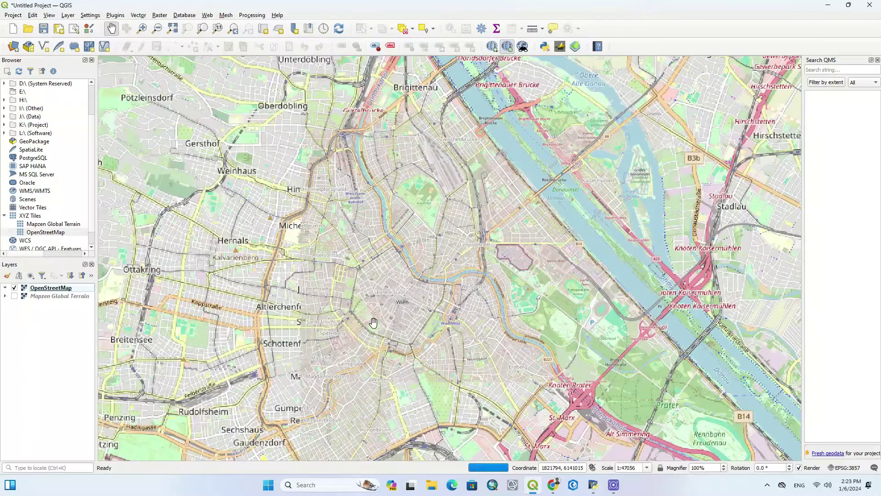
scroll(372, 317, "up", 1)
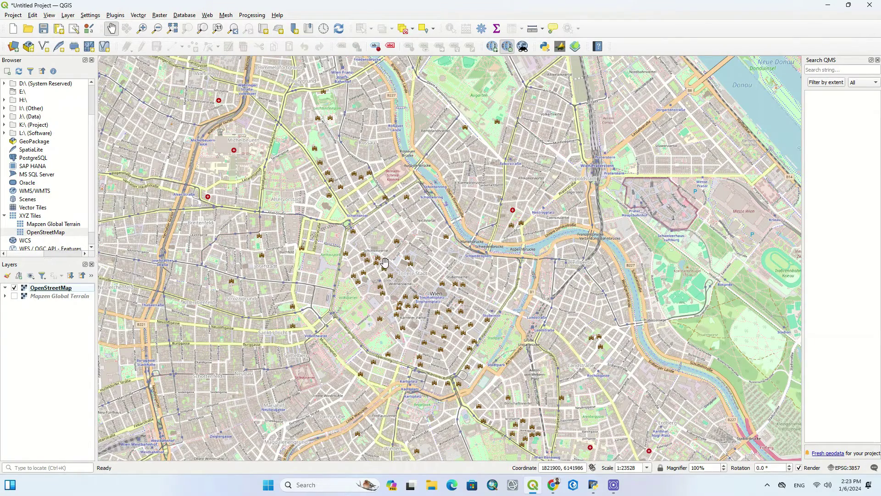
left_click_drag(384, 262, 401, 263)
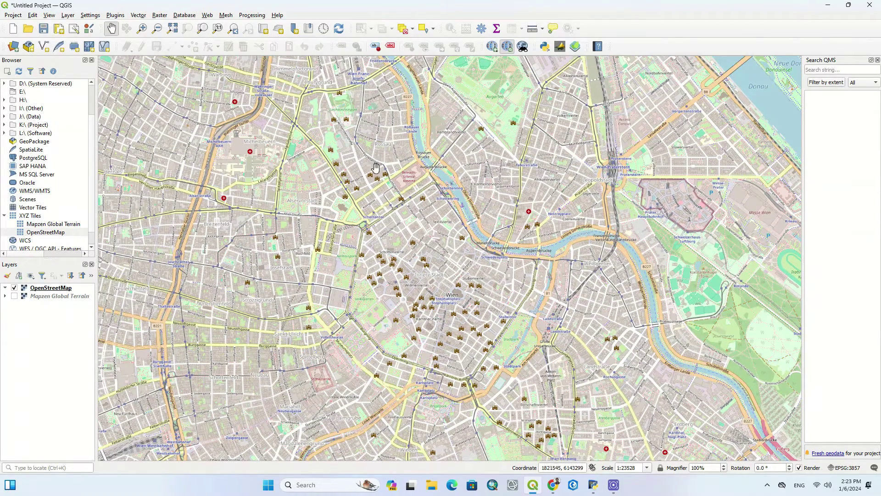
left_click(114, 15)
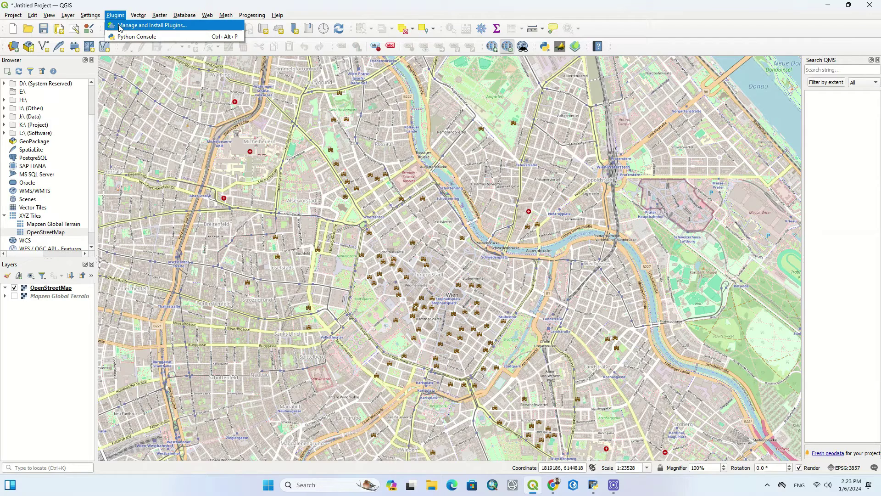
Filter the plugin manager by 'quic' and display the QuickOSM plugin's details.
left_click(120, 25)
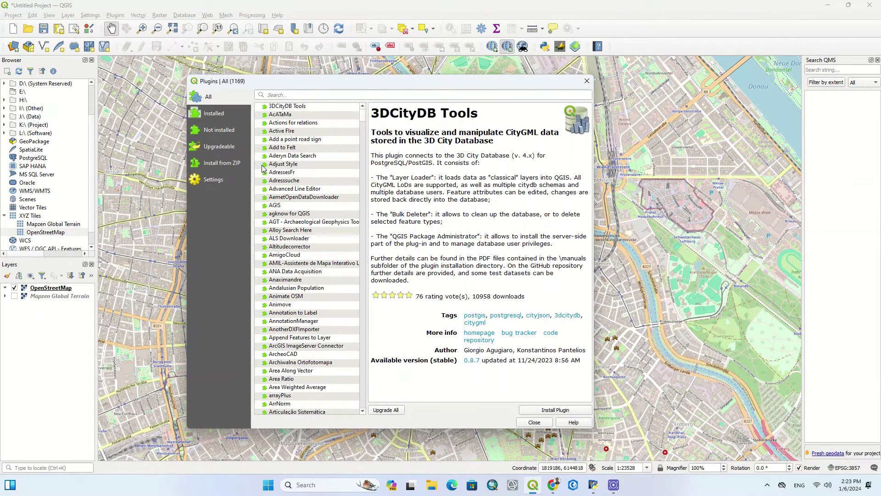
left_click(278, 94)
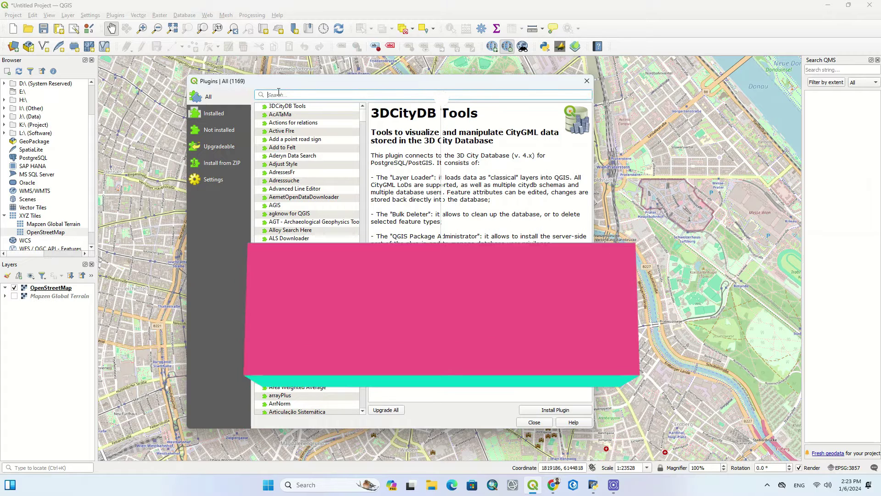
type("q")
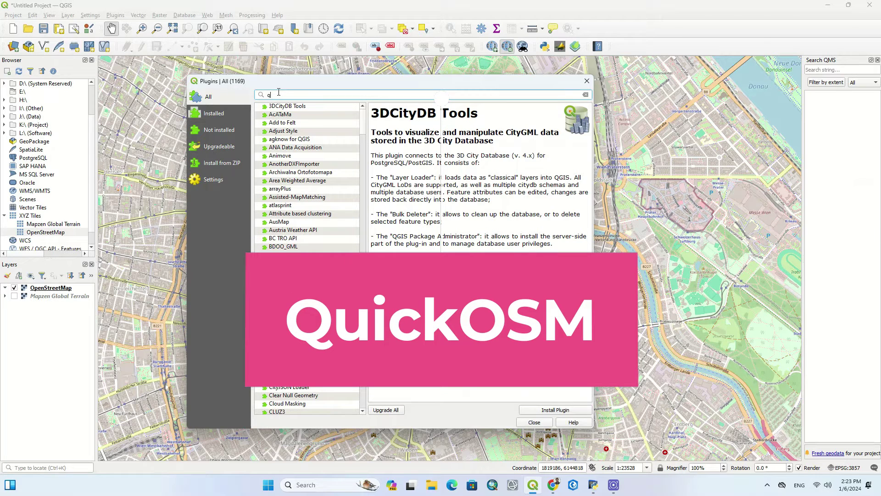
type("uic")
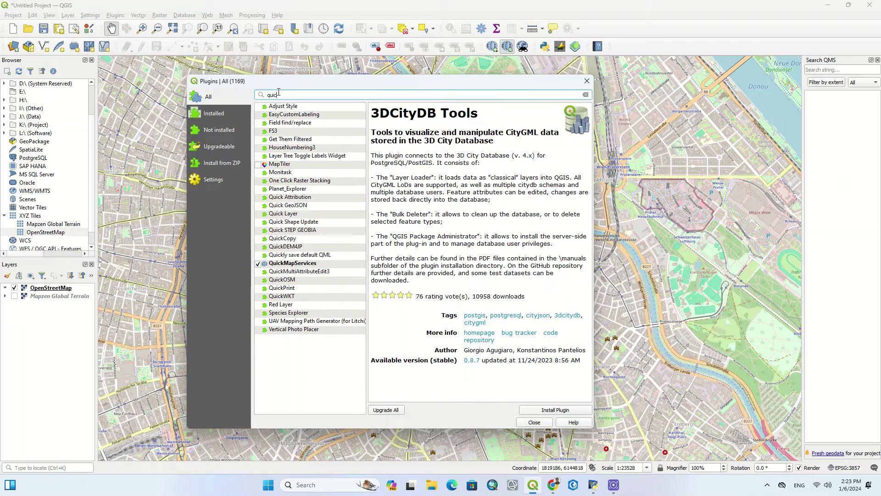
left_click(295, 281)
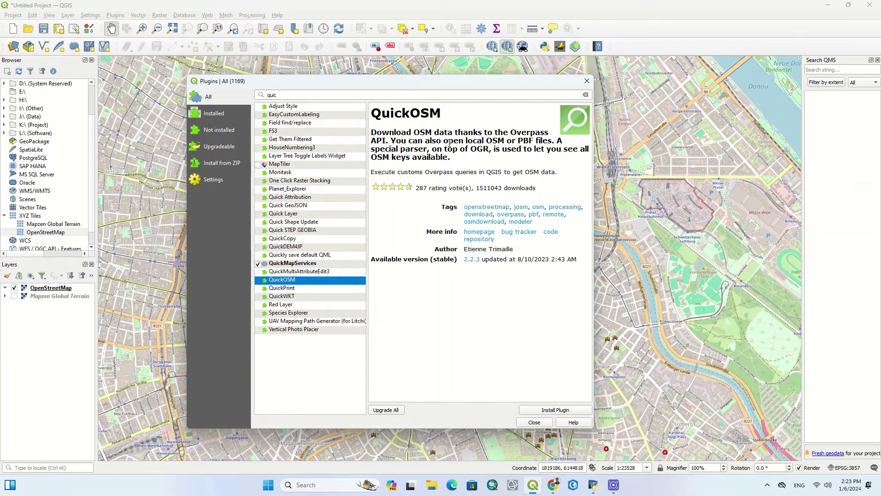
left_click_drag(373, 132, 460, 161)
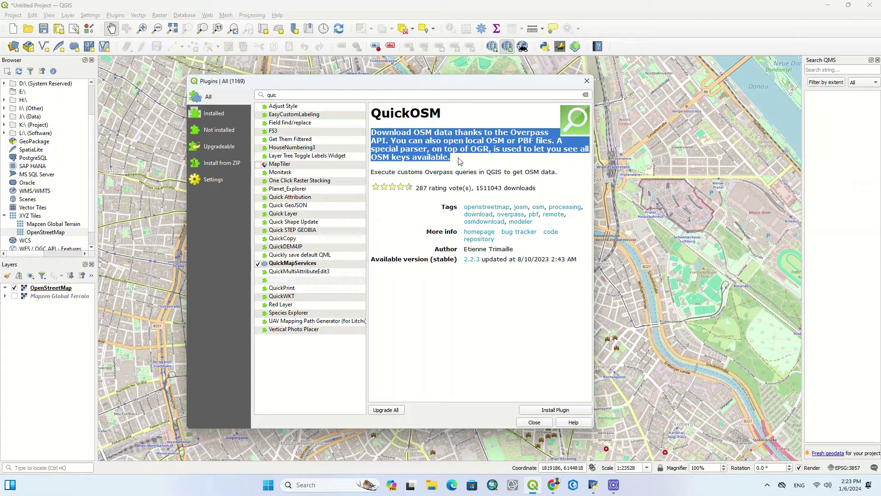
left_click(459, 161)
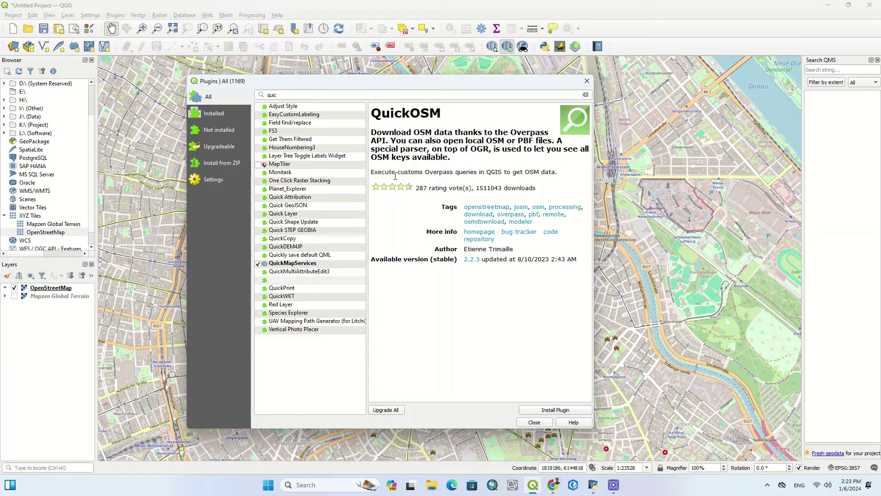
Install QuickOSM 2.2.3 and close the Plugins manager.
left_click(560, 412)
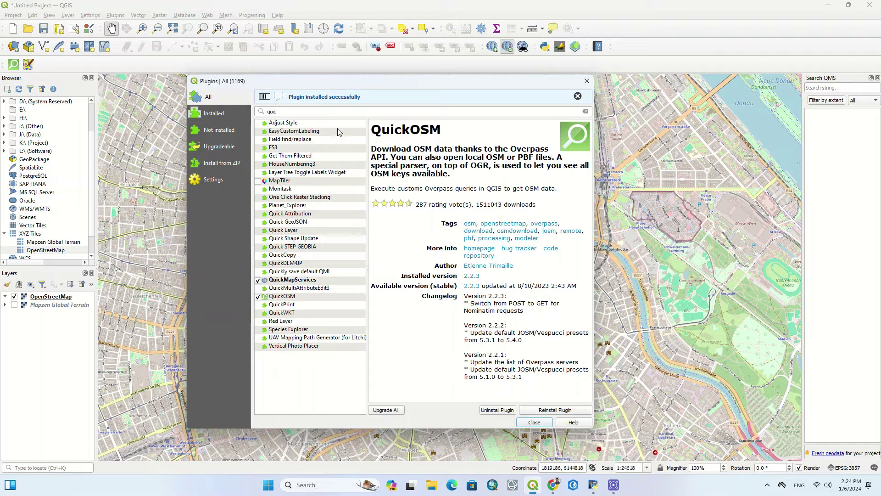
left_click(587, 80)
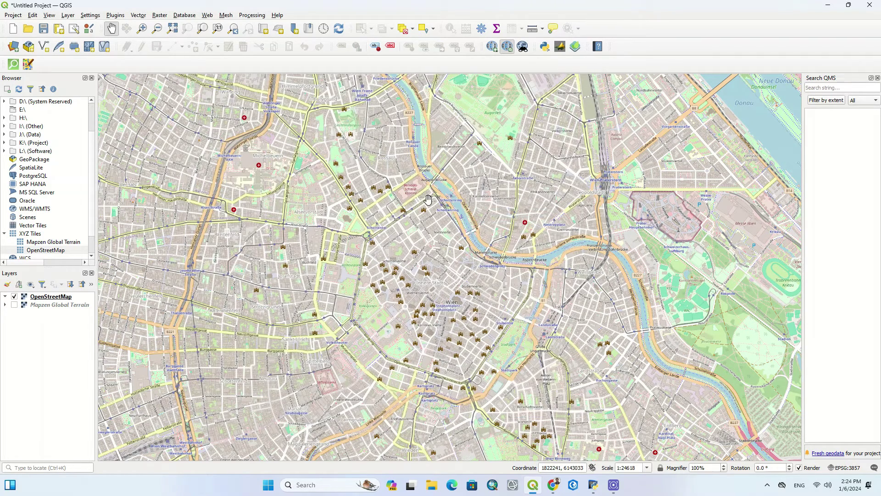
Apply the Water/Water/River preset in QuickOSM's Quick query, giving key waterway, value river.
left_click(7, 68)
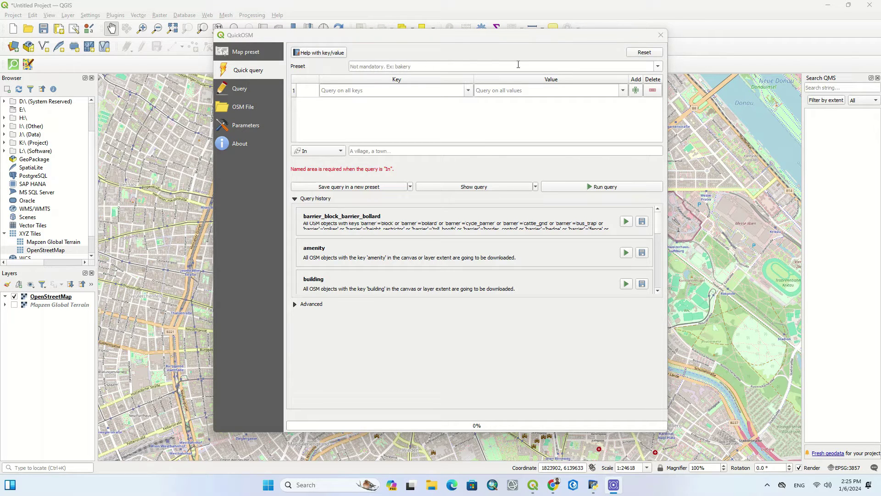
left_click(657, 66)
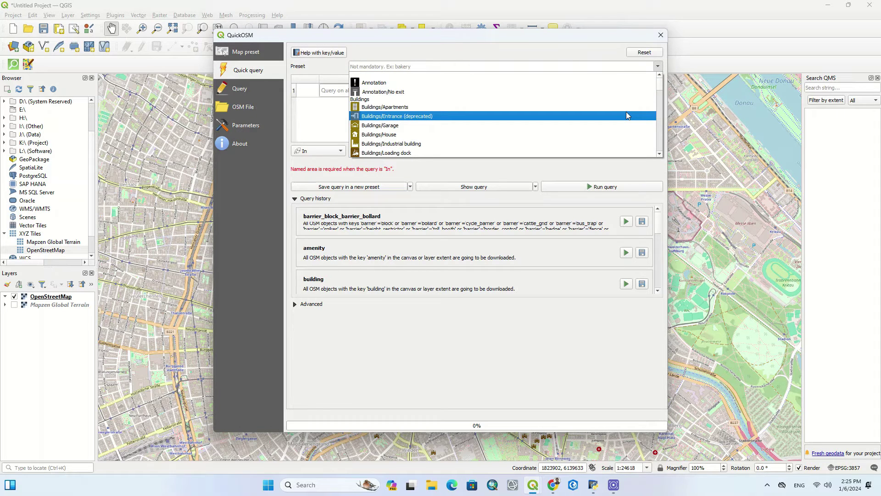
scroll(621, 117, "down", 1)
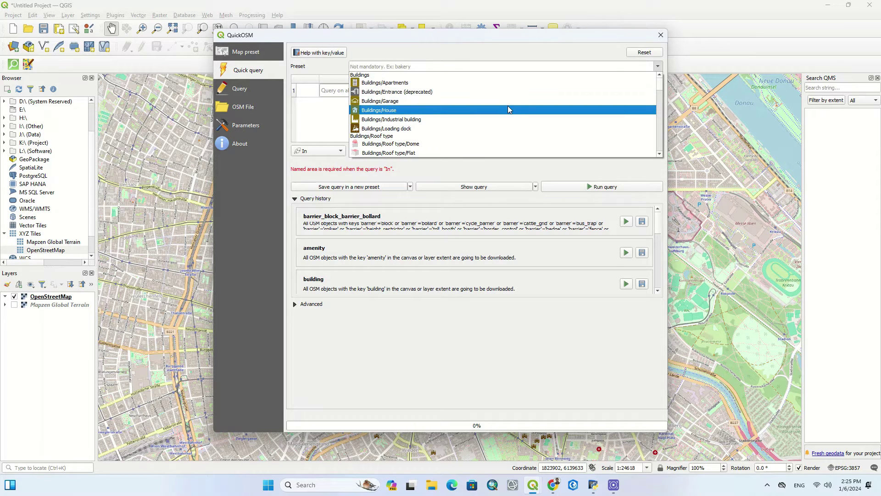
left_click(504, 83)
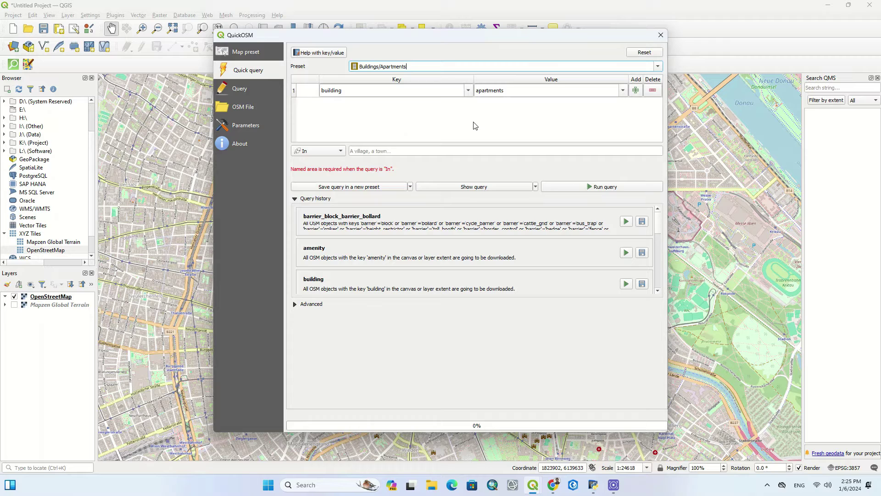
left_click(658, 67)
left_click_drag(660, 85, 654, 155)
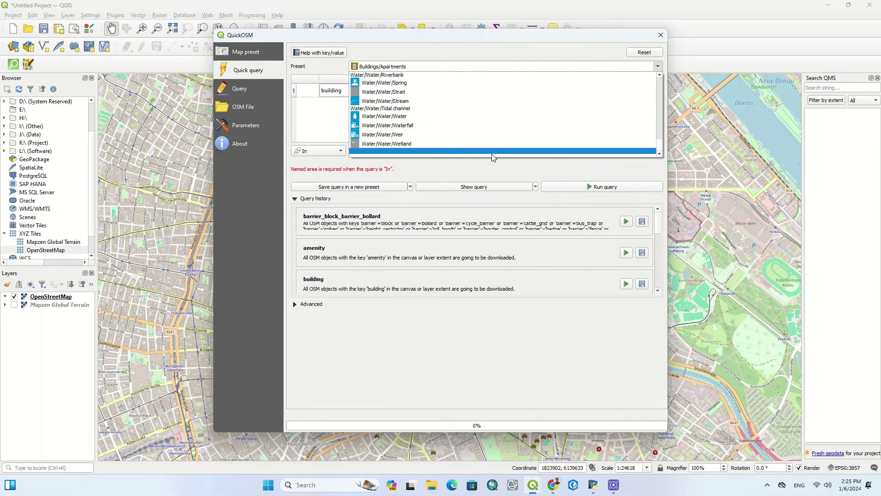
scroll(423, 129, "up", 2)
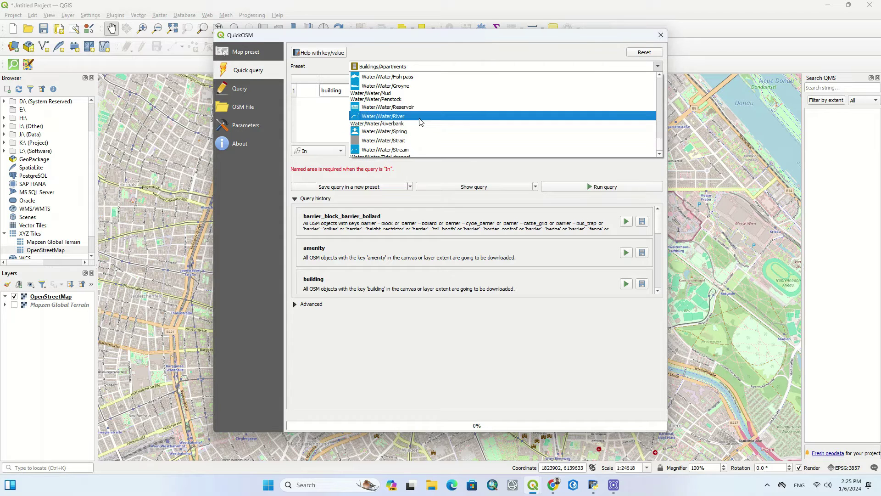
left_click(421, 119)
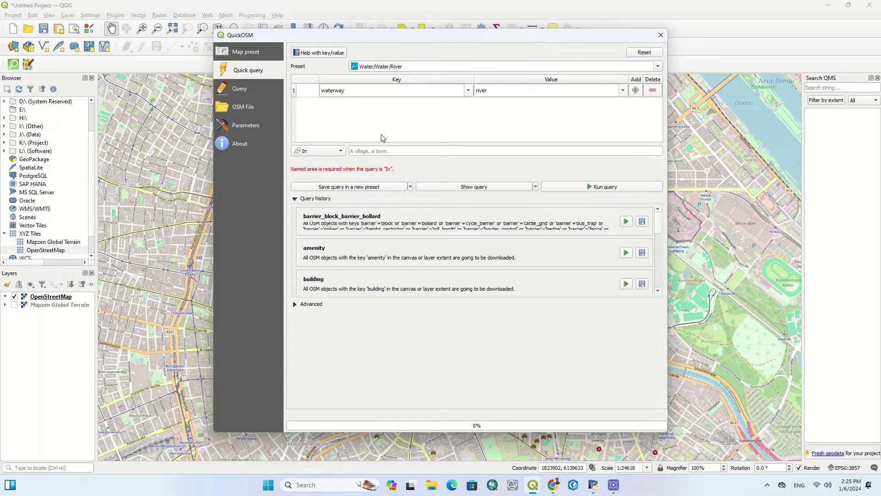
left_click(469, 91)
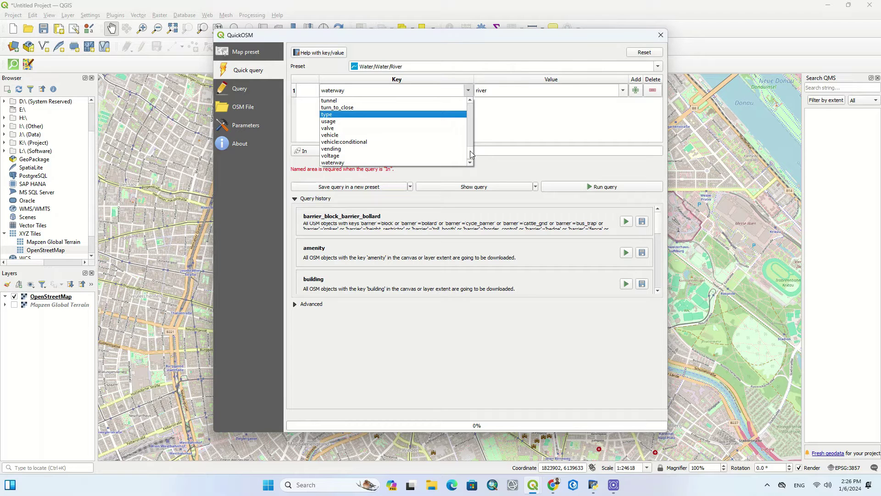
left_click_drag(471, 154, 468, 120)
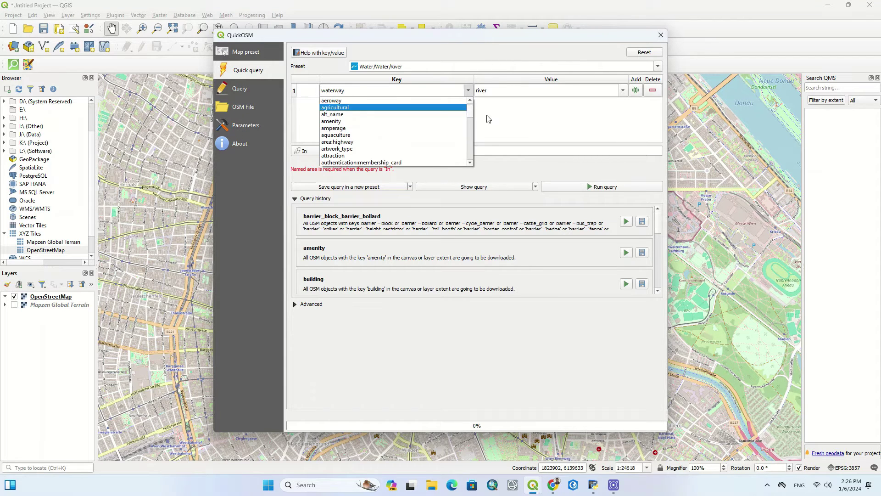
left_click(396, 95)
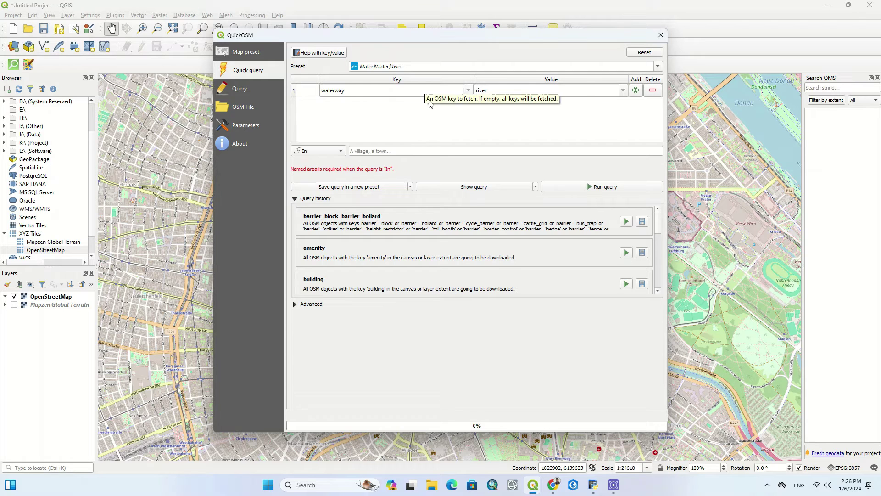
left_click(623, 90)
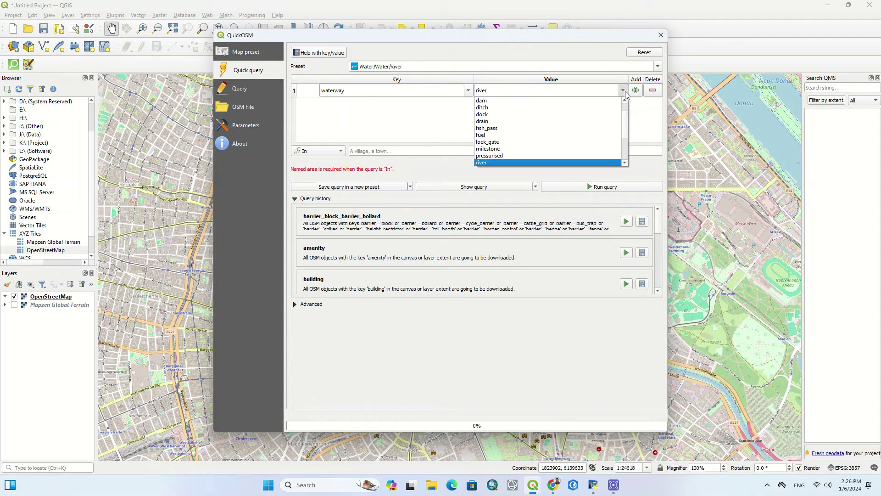
left_click_drag(625, 122, 621, 148)
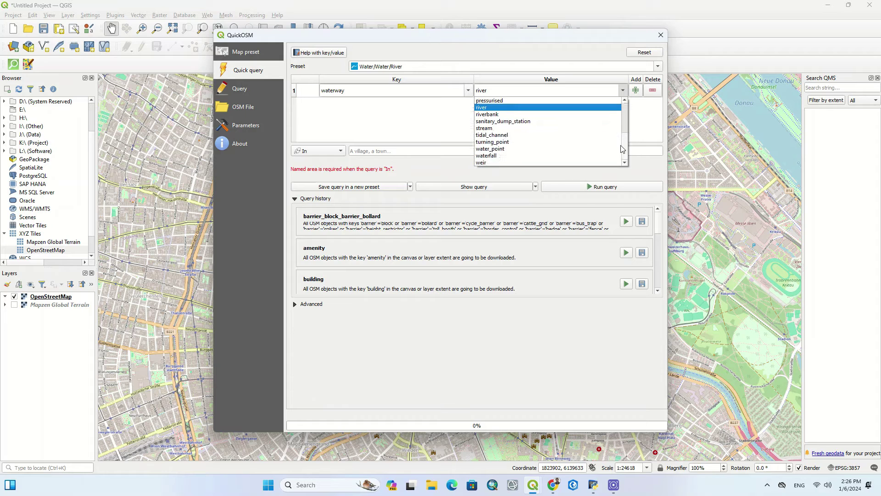
scroll(592, 161, "up", 4)
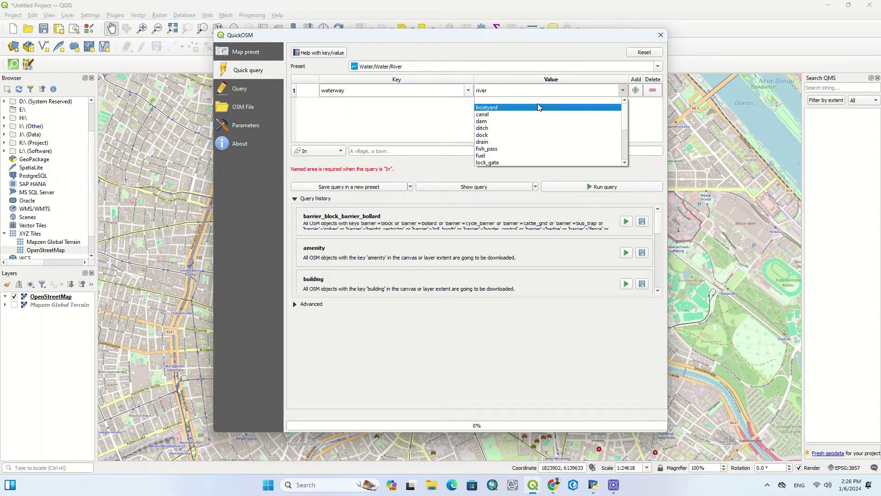
left_click(509, 101)
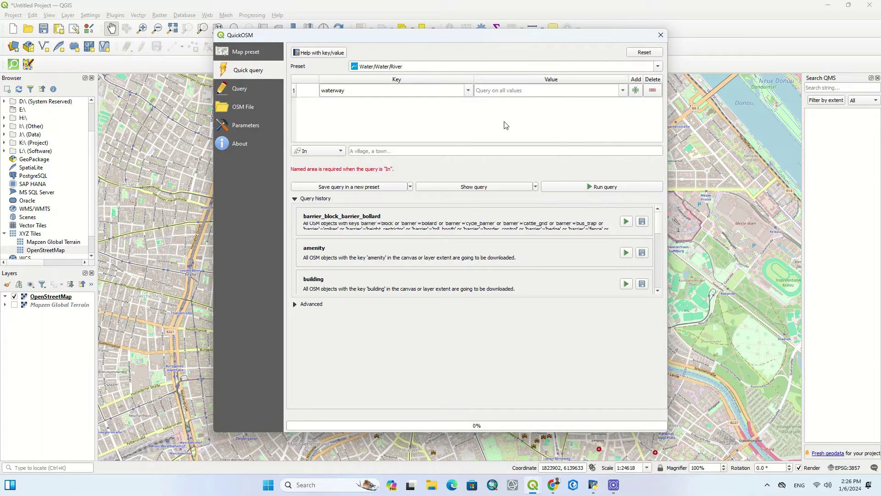
left_click(622, 91)
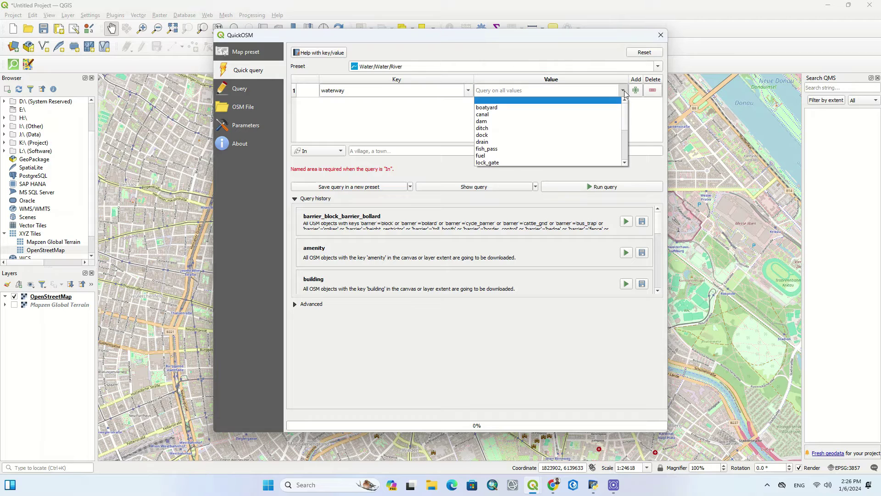
scroll(624, 121, "down", 2)
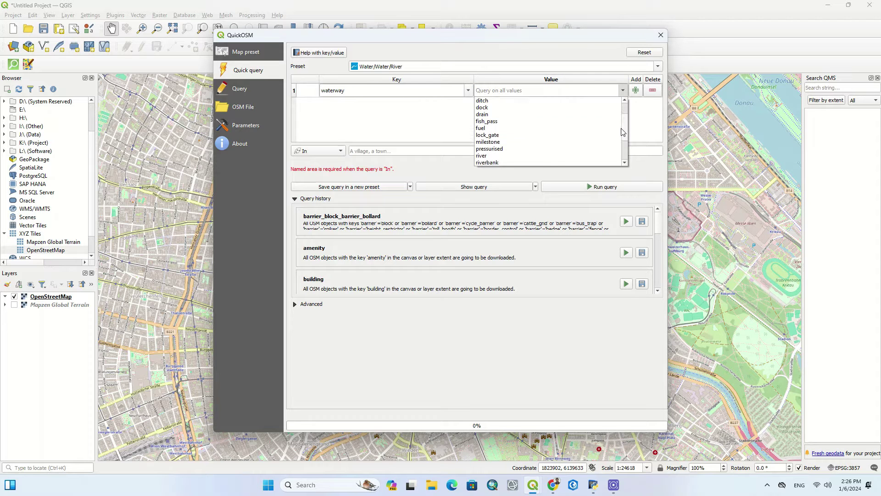
left_click(525, 156)
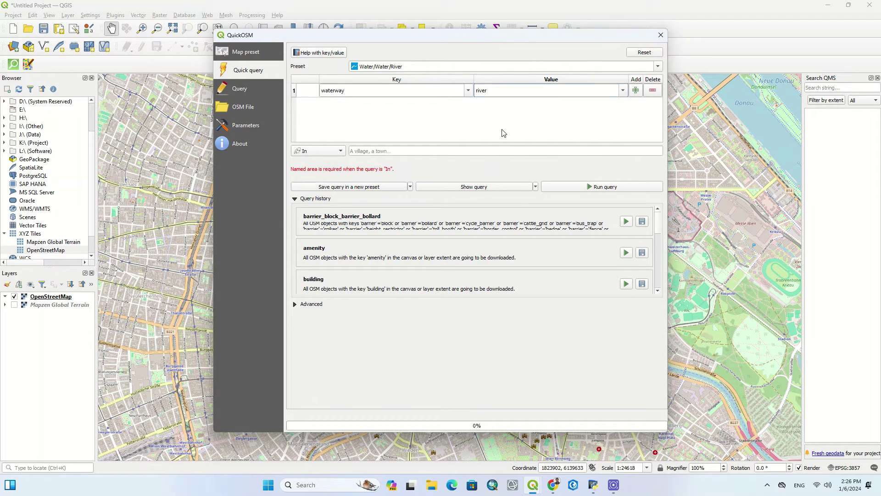
Switch the query area to Canvas Extent and run the waterway=river query.
left_click(339, 152)
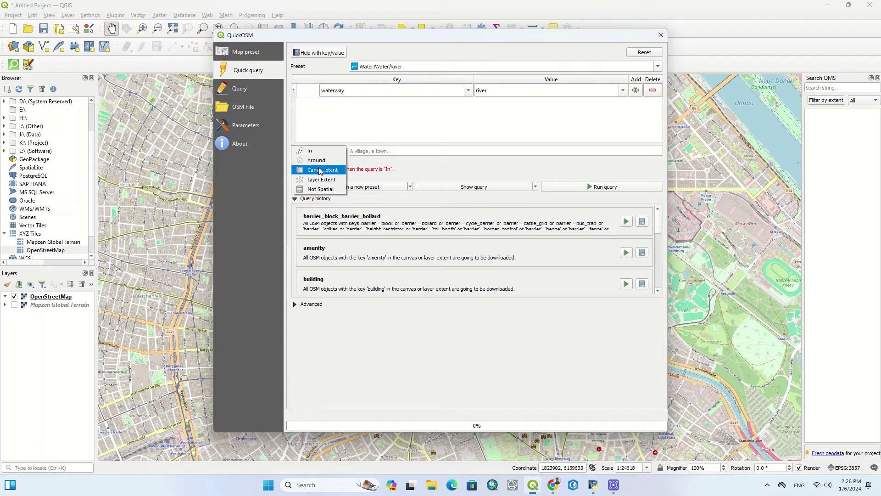
left_click(342, 170)
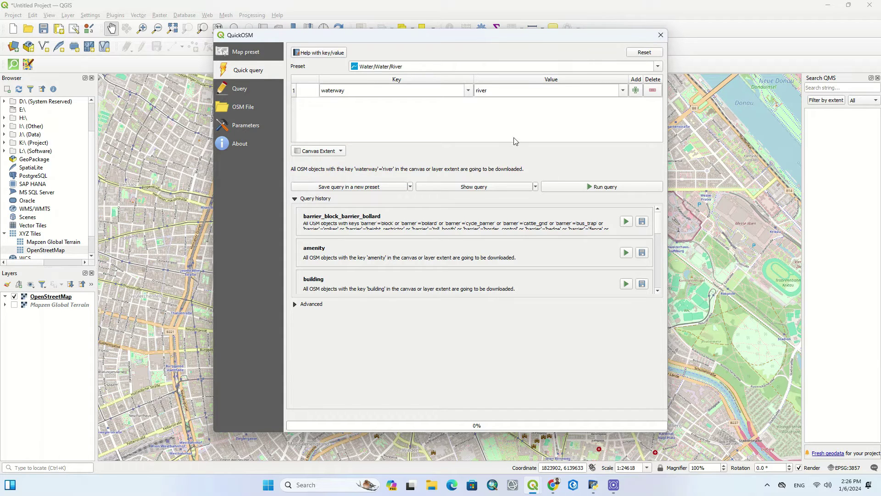
left_click(598, 188)
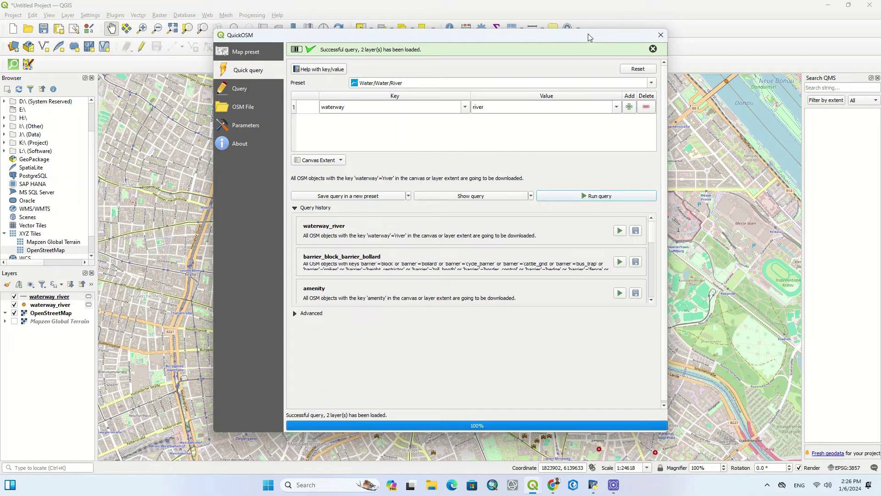
left_click_drag(588, 33, 620, 76)
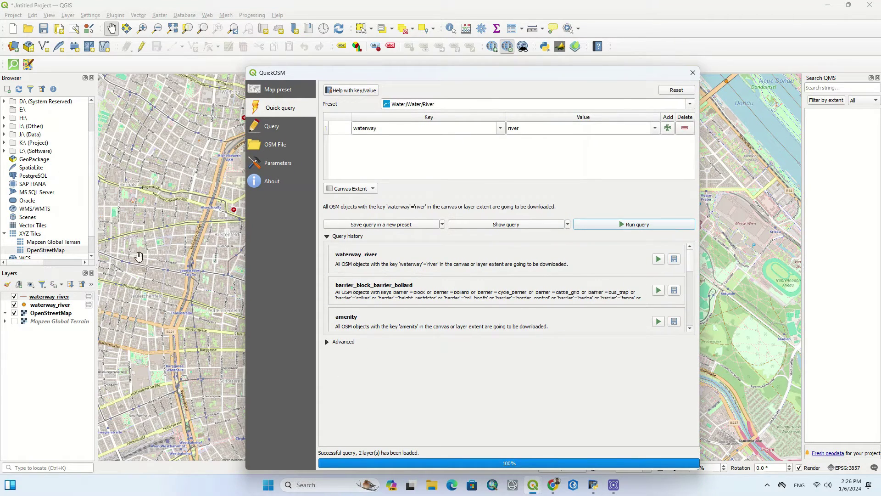
Hide the waterway_river point layer, keeping the river lines over the OpenStreetMap basemap.
left_click(692, 72)
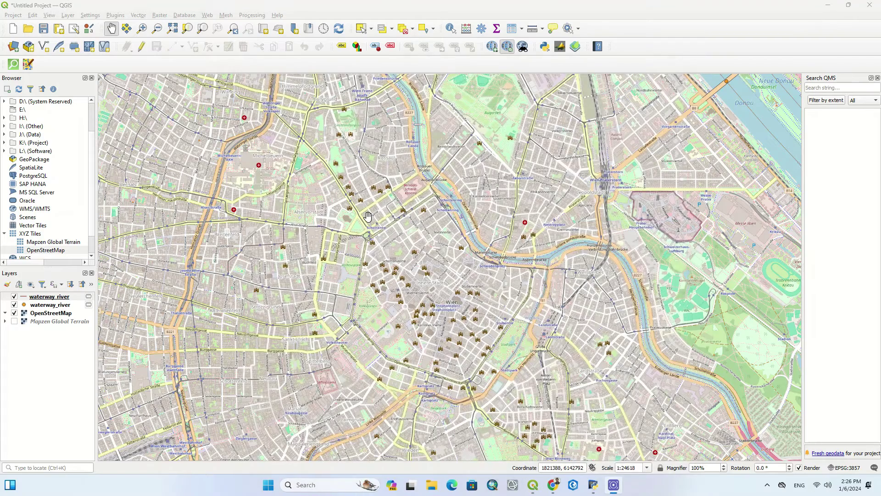
scroll(368, 215, "down", 1)
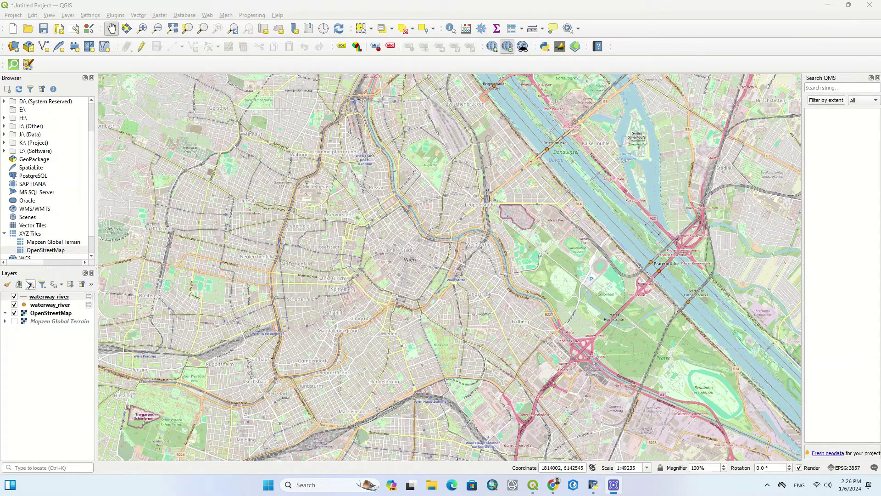
left_click(13, 299)
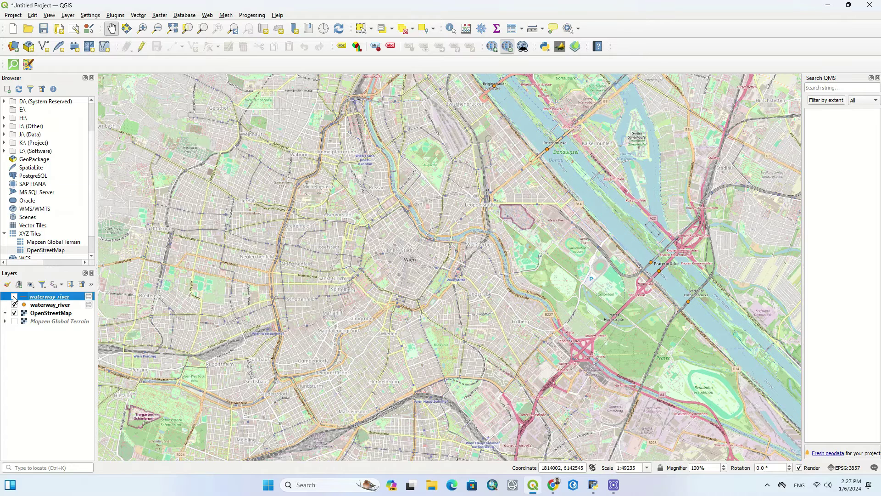
left_click(14, 305)
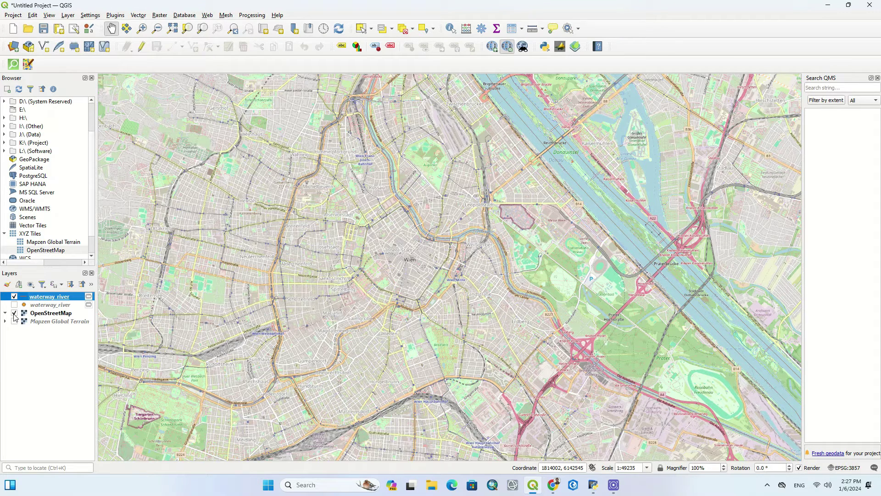
left_click(14, 314)
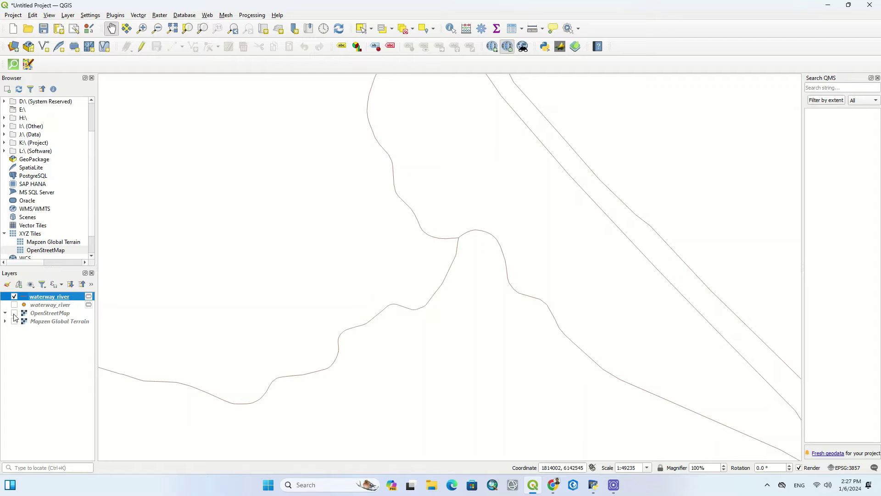
scroll(505, 230, "down", 4)
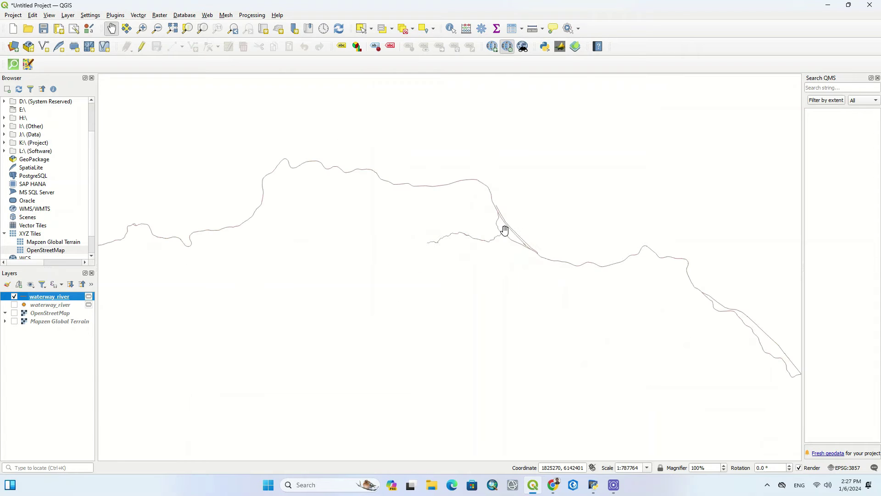
scroll(504, 230, "down", 5)
scroll(504, 230, "up", 9)
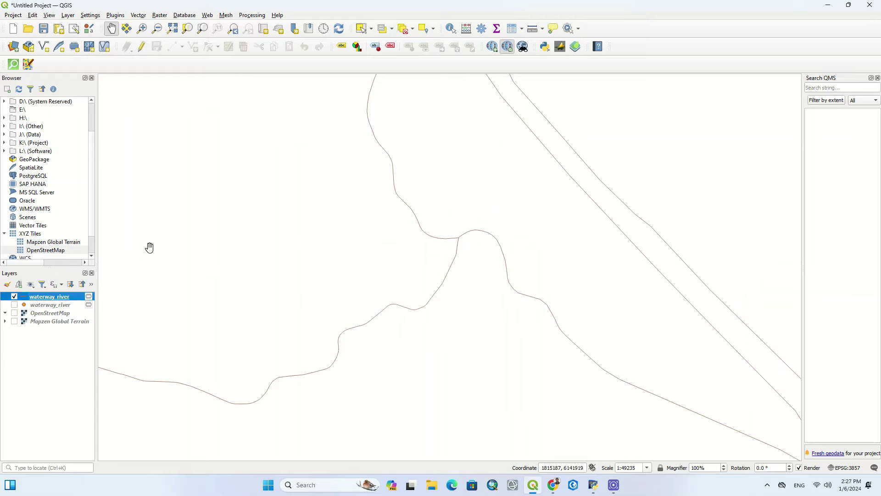
left_click(14, 314)
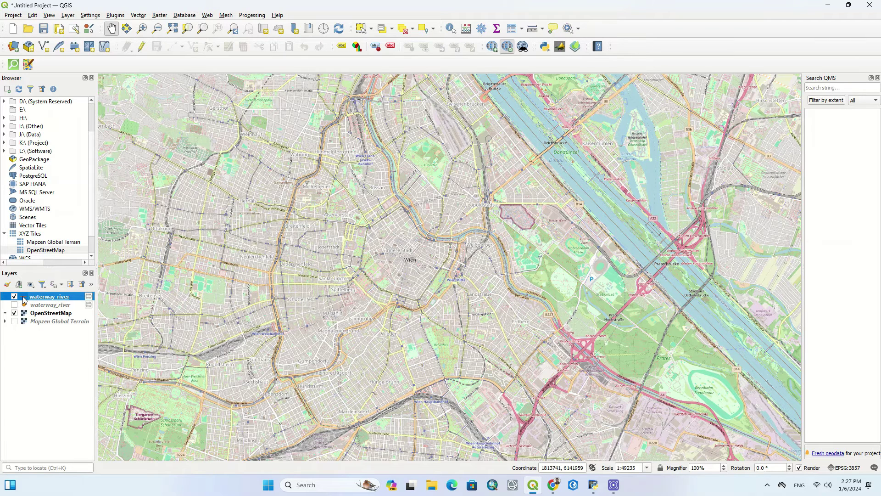
Set the waterway_river line colour to blue #1f78b4 in its symbology.
double_click(23, 297)
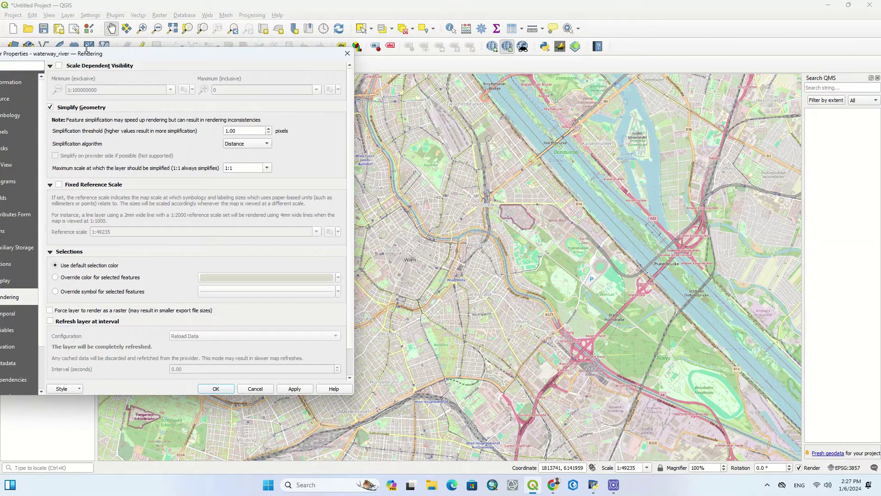
left_click_drag(86, 49, 181, 46)
left_click(94, 110)
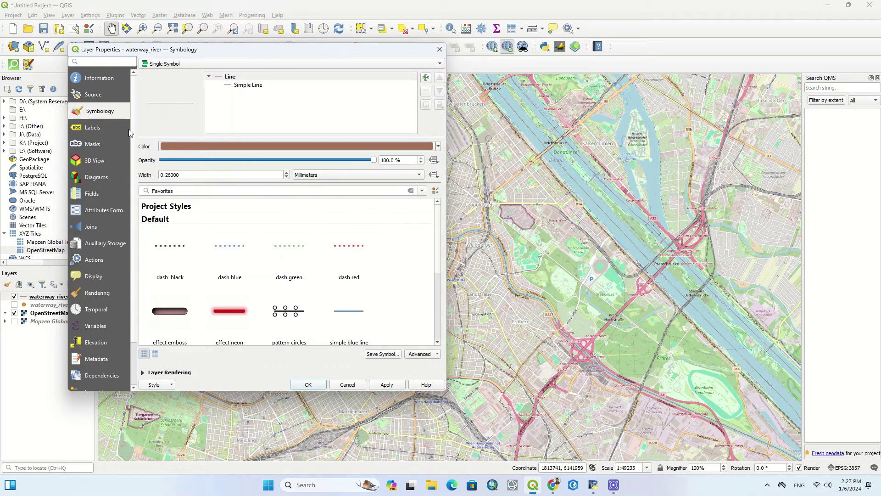
left_click(425, 144)
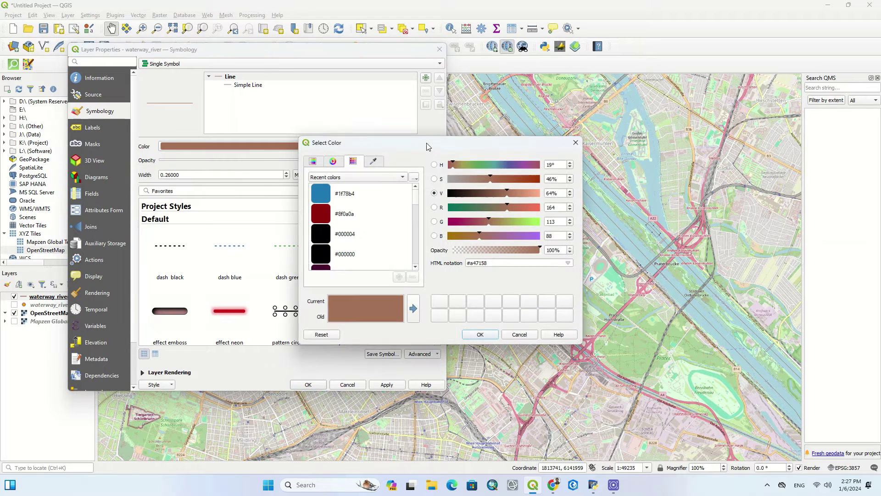
left_click(322, 194)
left_click(477, 334)
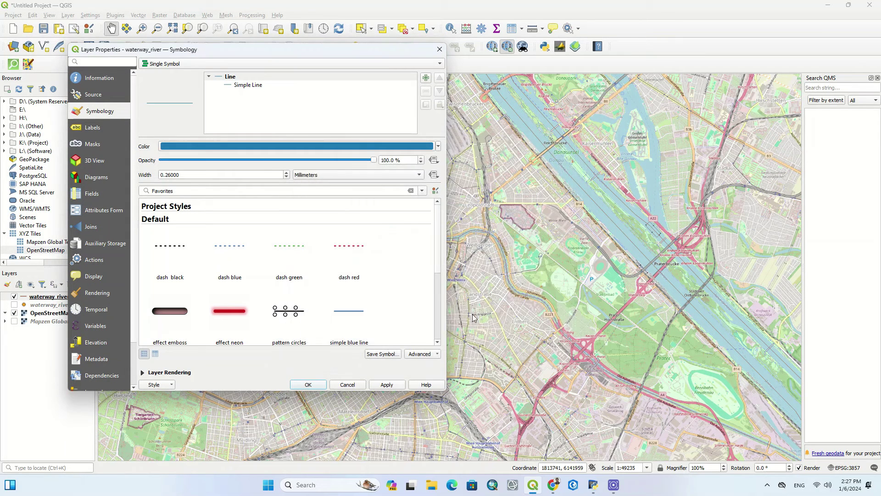
left_click(381, 386)
Give the Simple Line a 2.46 mm stroke width and close the layer properties.
left_click(248, 85)
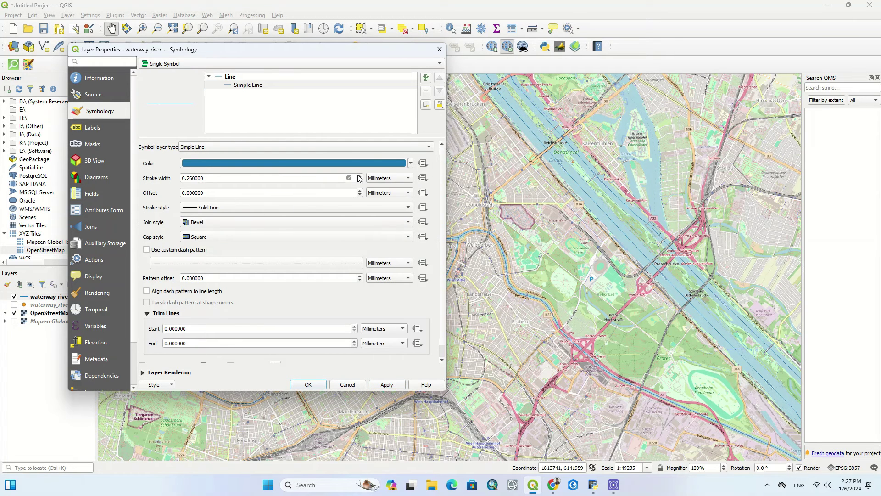
scroll(360, 178, "up", 11)
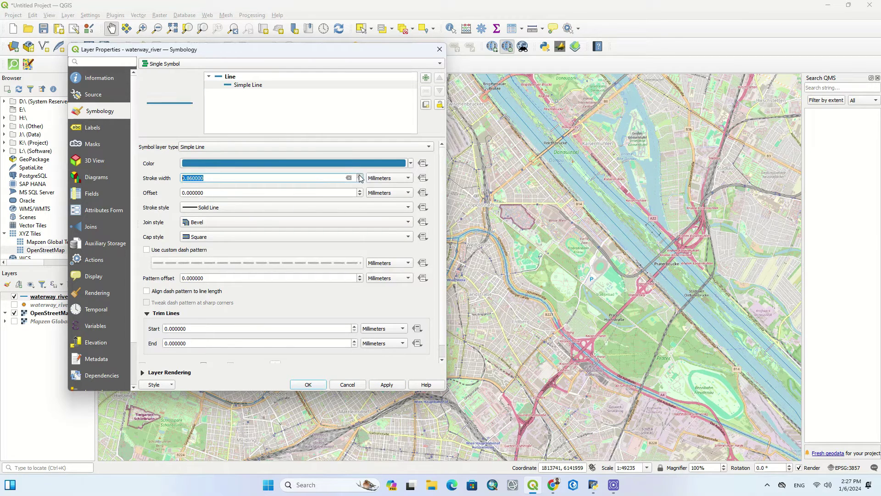
left_click(388, 385)
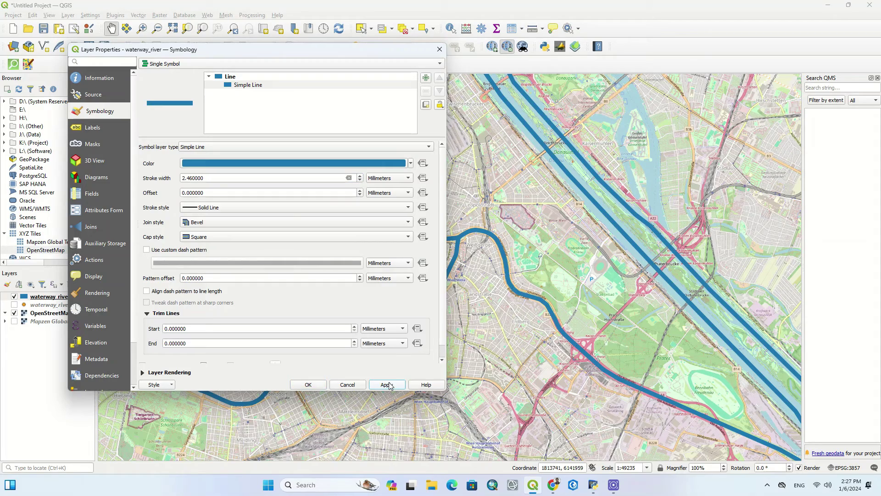
left_click(307, 384)
Zoom in to about 1:24618 and pan east over central Vienna.
left_click_drag(397, 216, 426, 204)
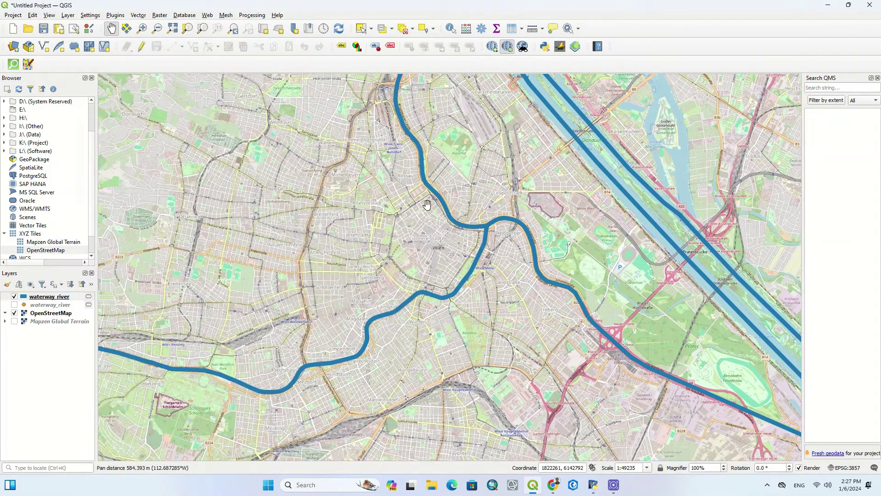
scroll(427, 204, "up", 1)
left_click_drag(495, 221, 422, 202)
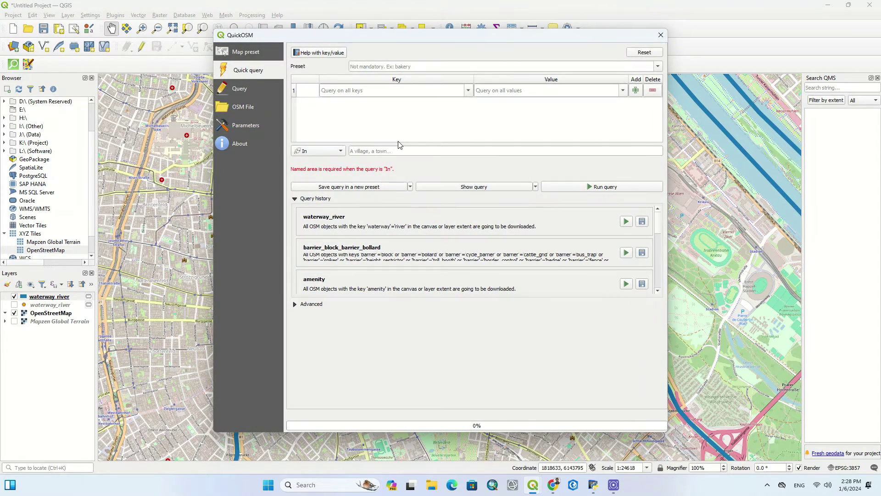
Run a QuickOSM building=apartments query over the canvas extent and dismiss the success message.
left_click(656, 66)
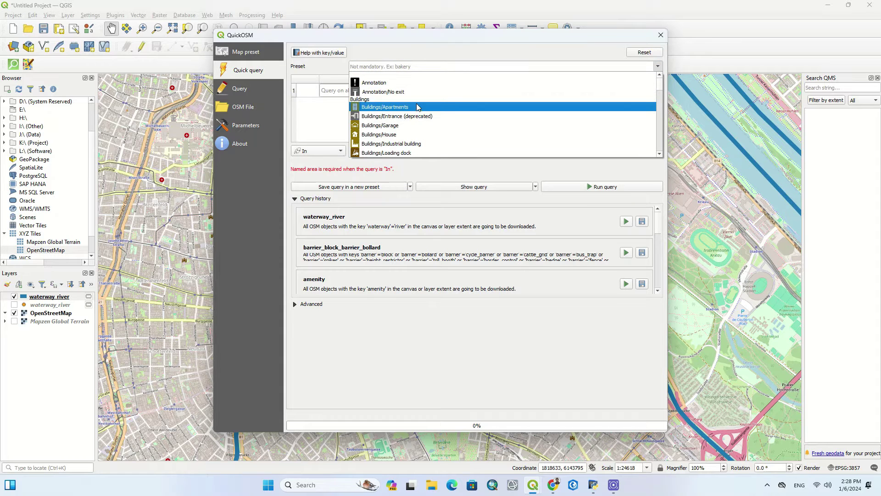
left_click(416, 107)
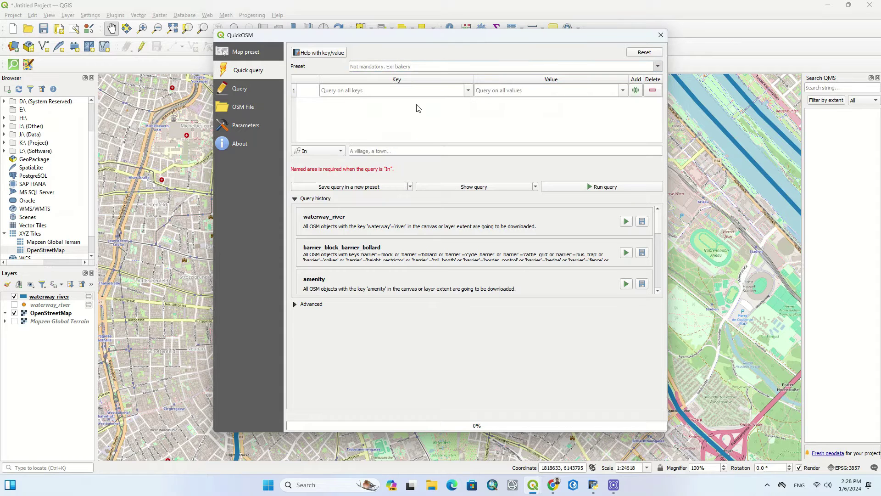
left_click(623, 90)
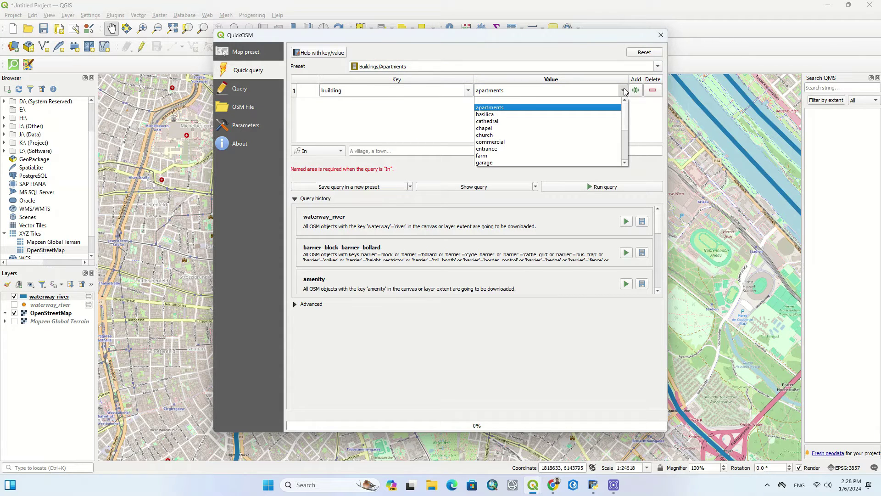
left_click(624, 91)
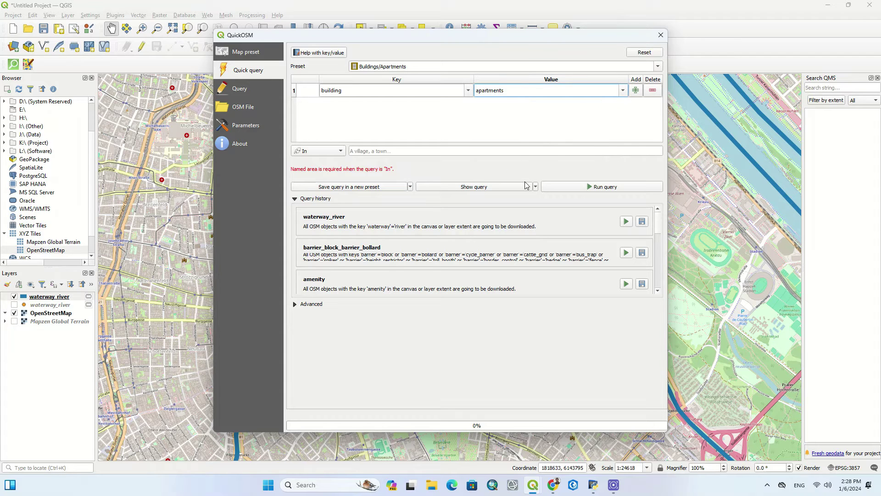
left_click(317, 150)
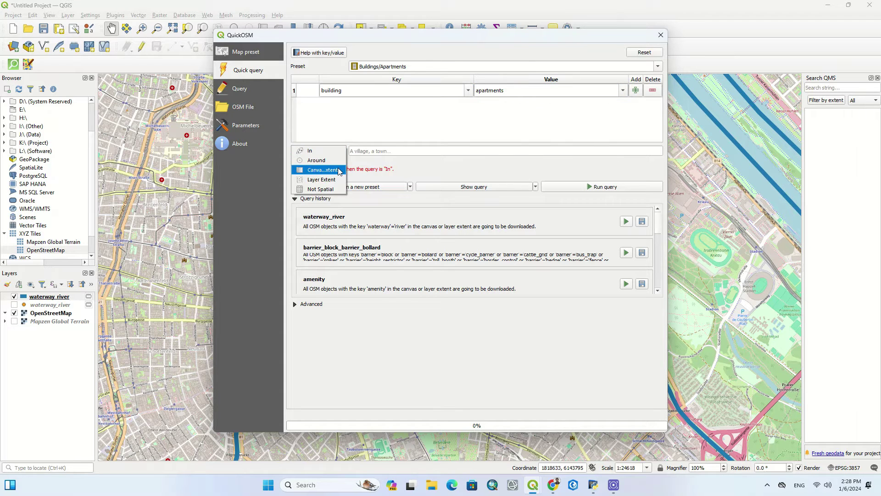
left_click(322, 170)
left_click(598, 185)
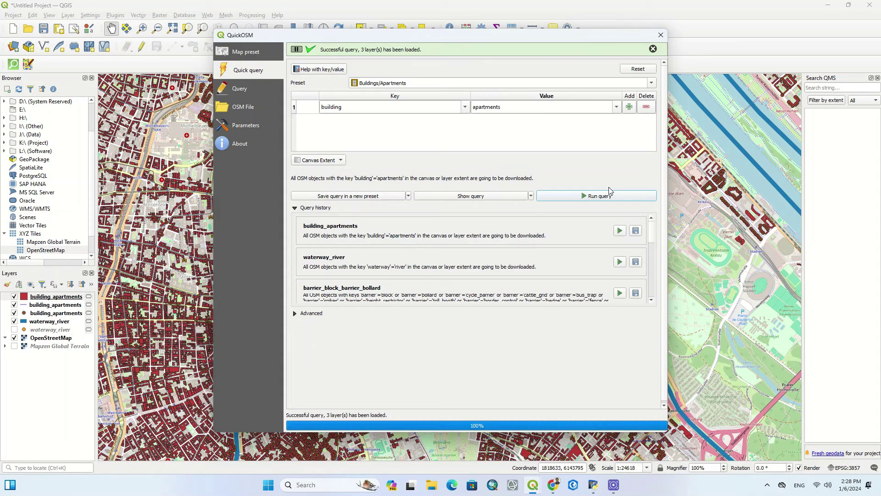
left_click(653, 48)
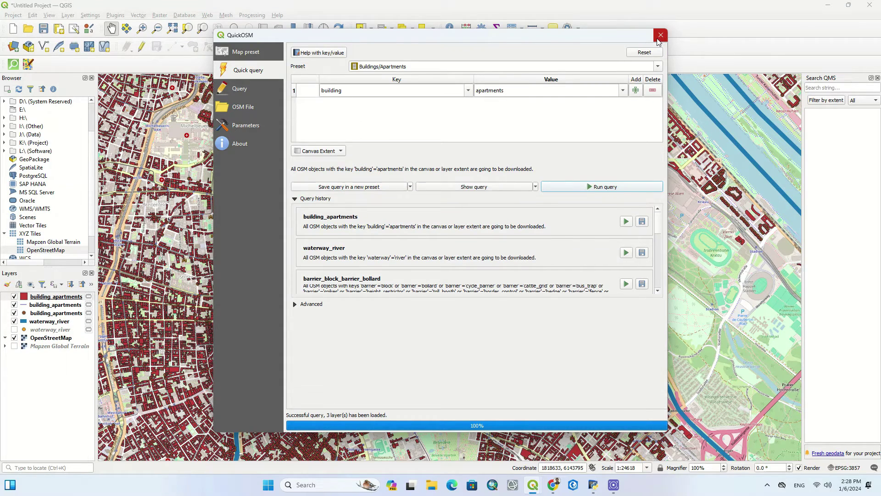
Hide the line and point building_apartments layers, keeping the apartment polygons and waterway_river visible.
left_click(659, 36)
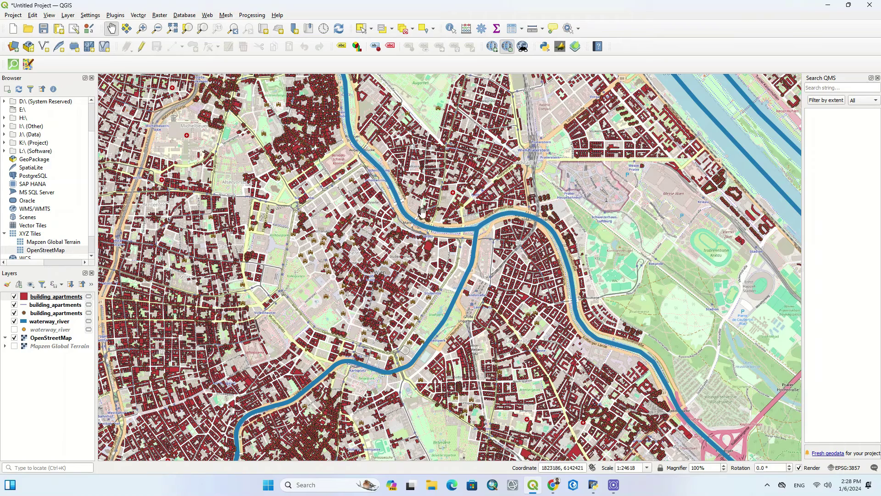
left_click(14, 304)
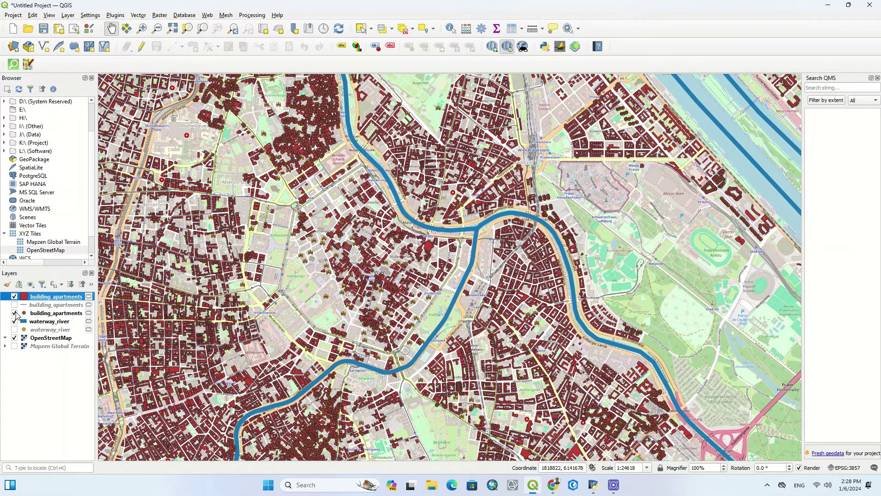
left_click(14, 321)
left_click(14, 296)
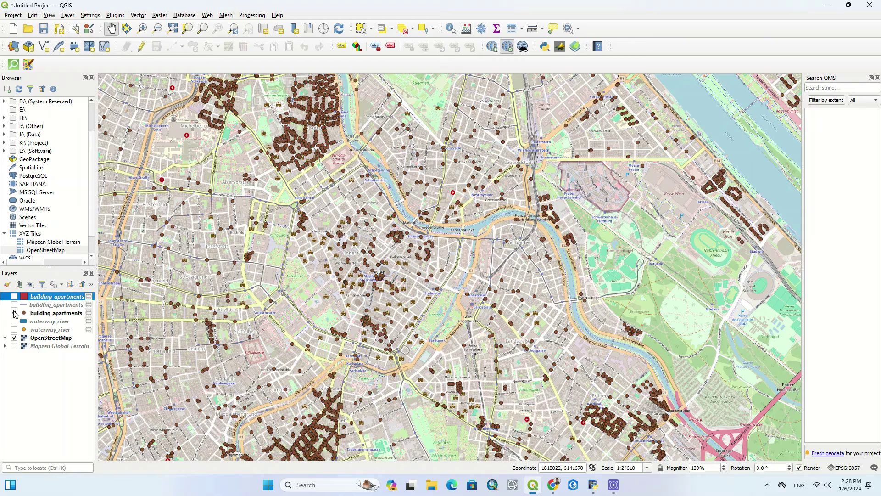
left_click(14, 313)
left_click(15, 296)
left_click(14, 321)
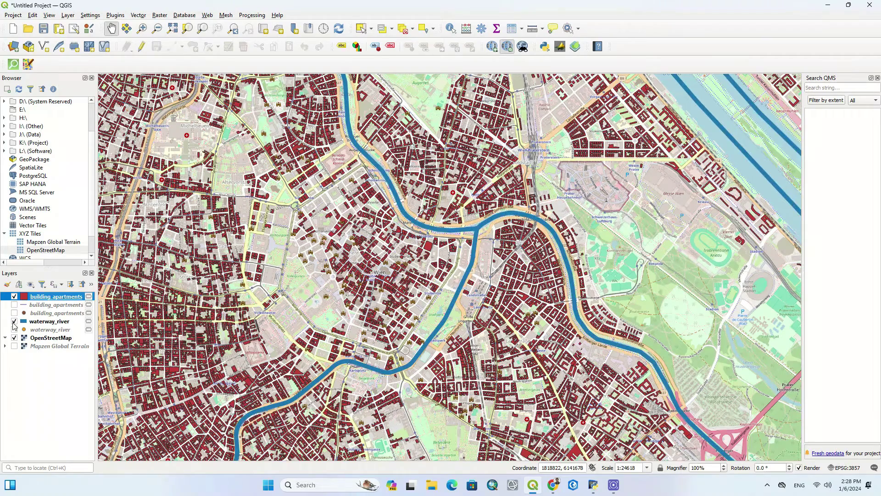
left_click(12, 64)
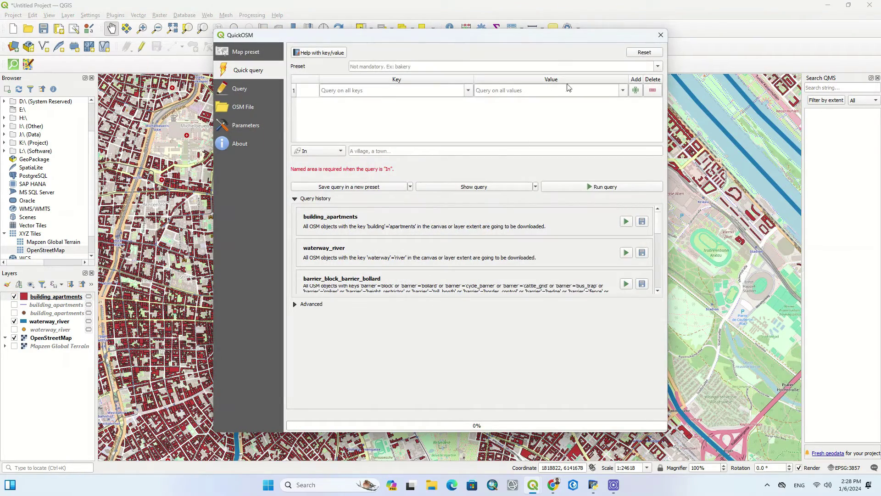
Run the QuickOSM Buildings/House preset query limited to the canvas extent.
left_click(657, 67)
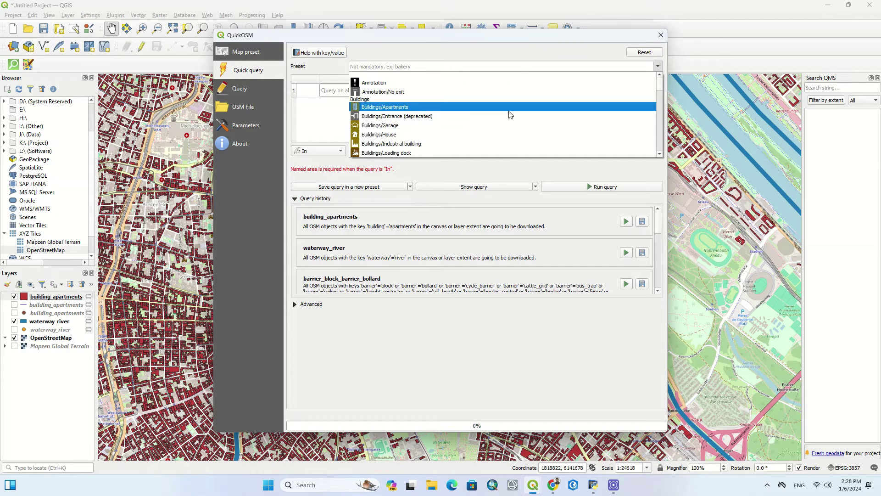
left_click(480, 135)
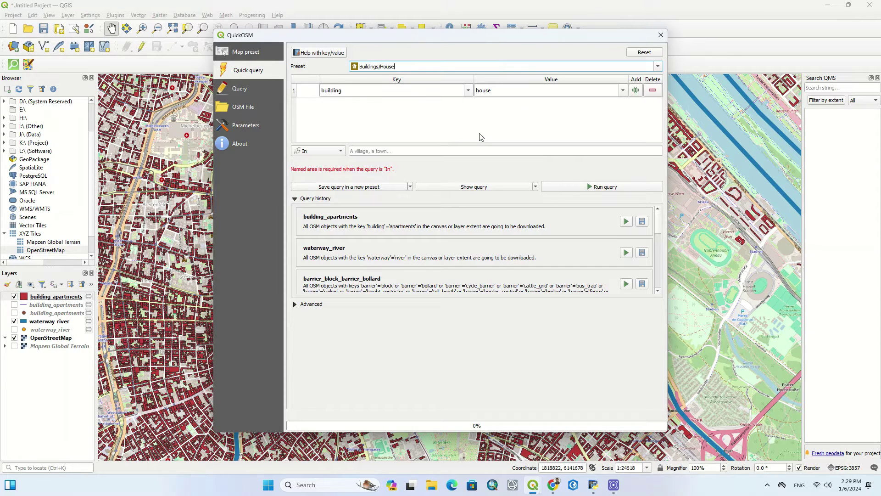
left_click(340, 151)
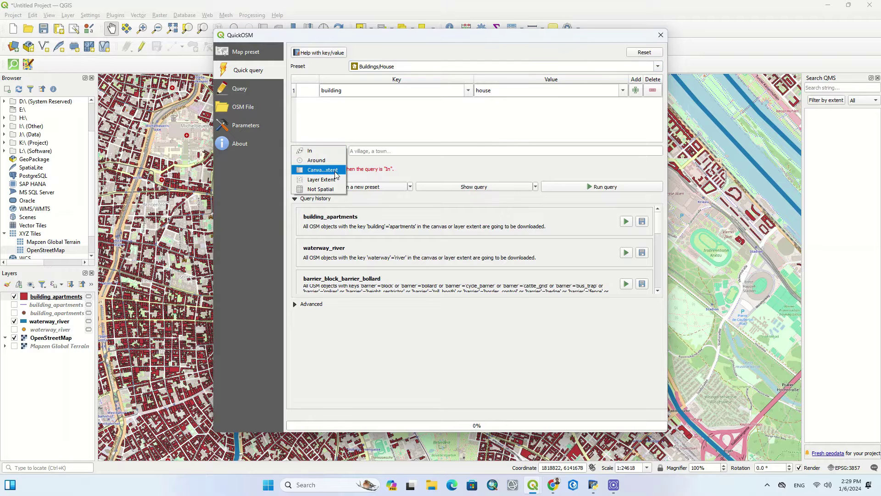
left_click(335, 173)
left_click(561, 187)
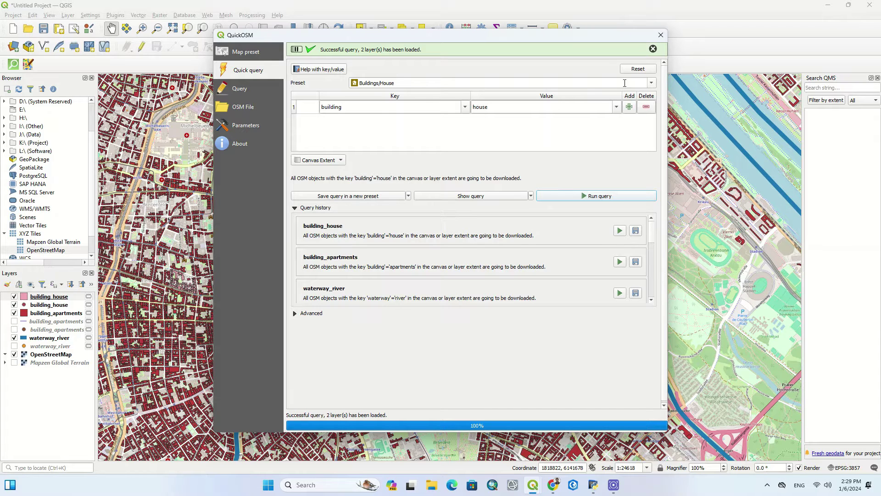
Run the QuickOSM Highways/Barriers preset query over the current map extent.
left_click(653, 49)
left_click(658, 66)
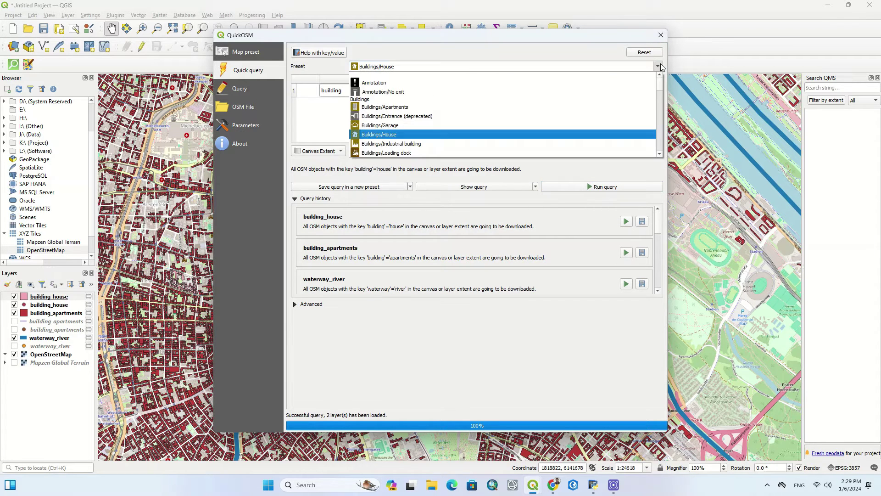
scroll(580, 113, "down", 20)
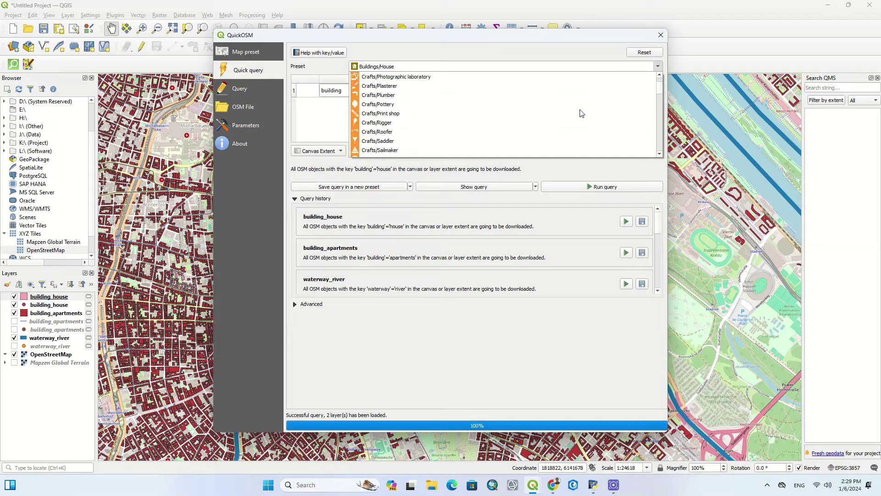
scroll(581, 115, "down", 15)
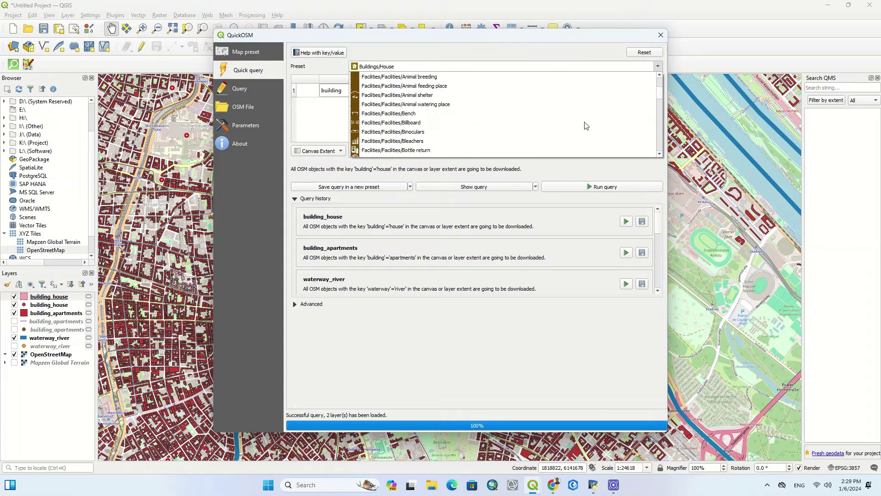
scroll(585, 126, "down", 15)
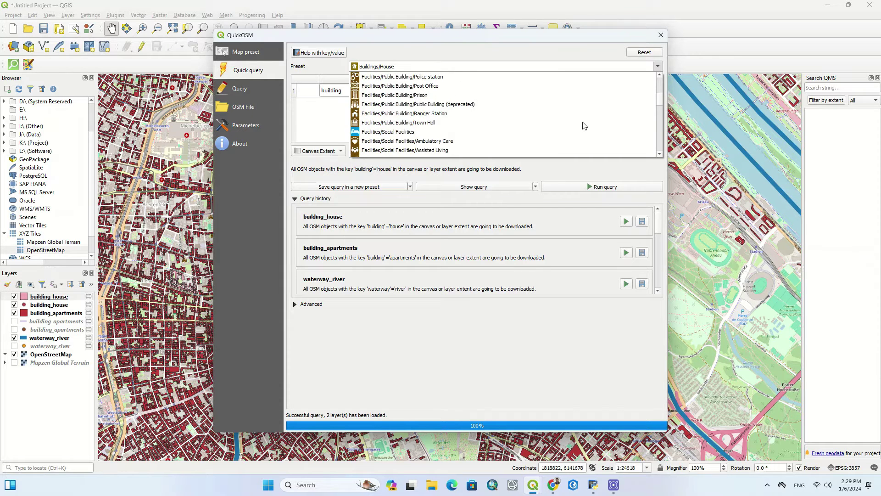
scroll(584, 126, "down", 15)
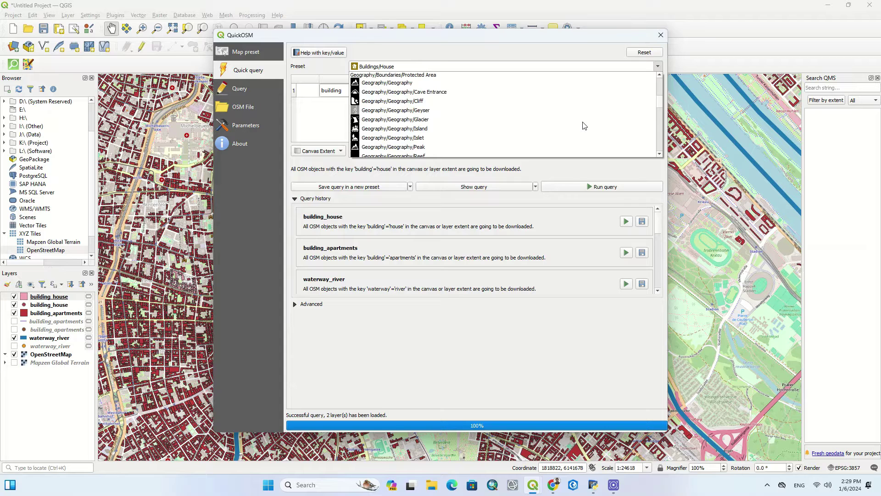
scroll(583, 125, "down", 10)
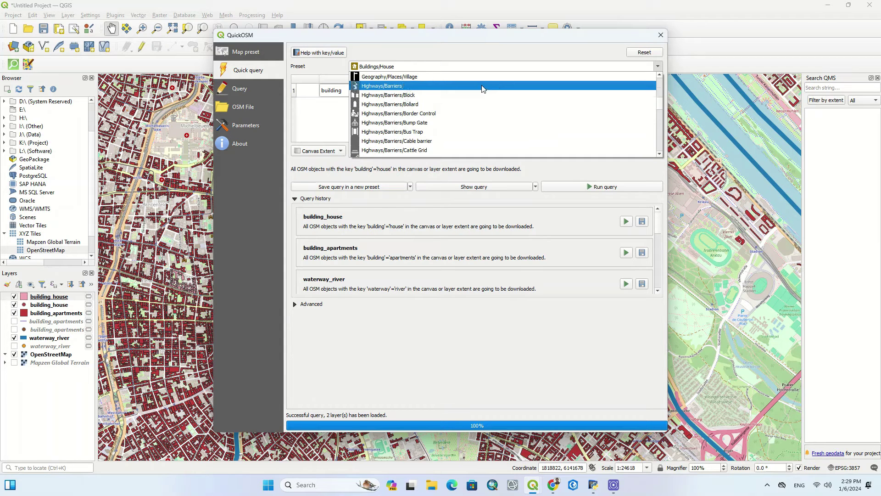
left_click(482, 87)
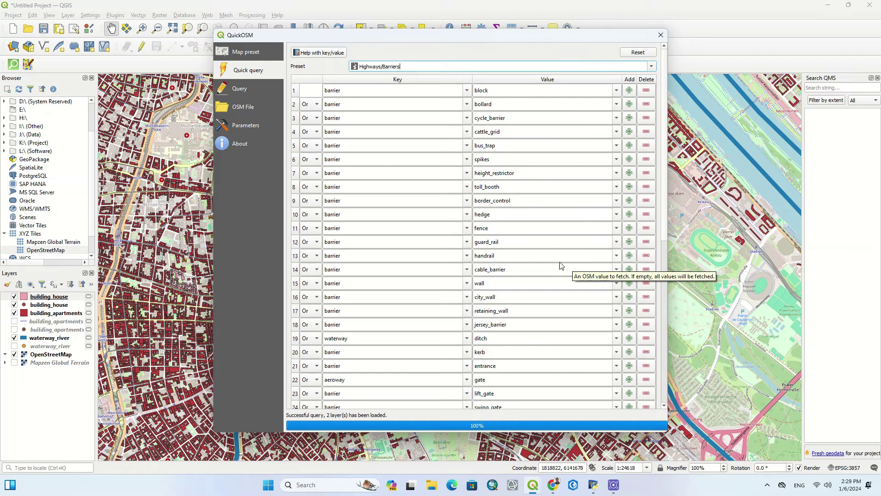
scroll(560, 265, "down", 10)
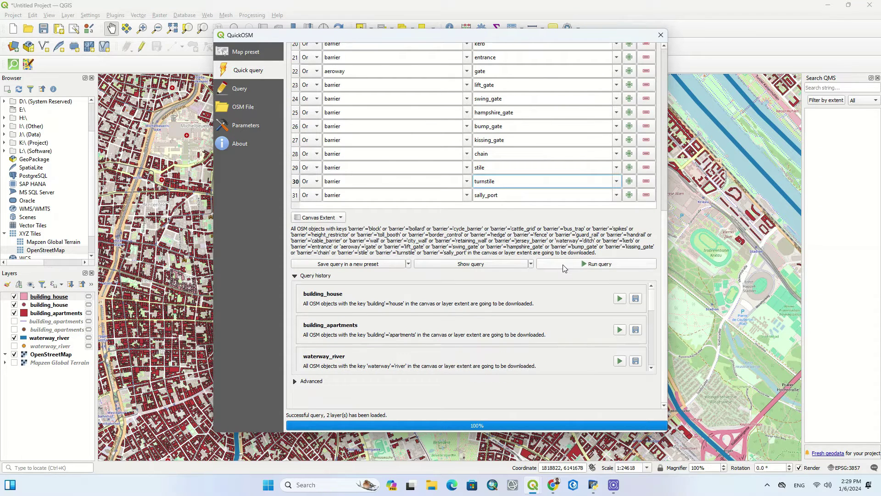
left_click(564, 265)
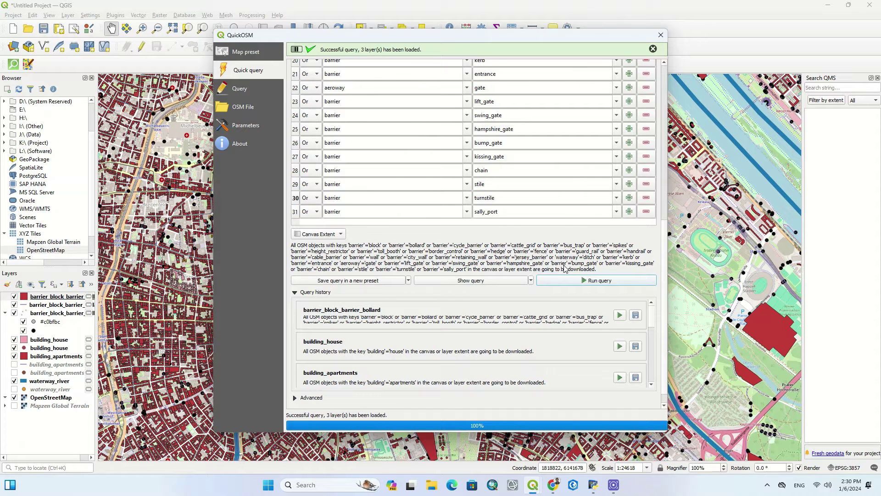
Browse the QuickOSM Query, OSM File and Parameters panels, then return to Quick query.
left_click(247, 88)
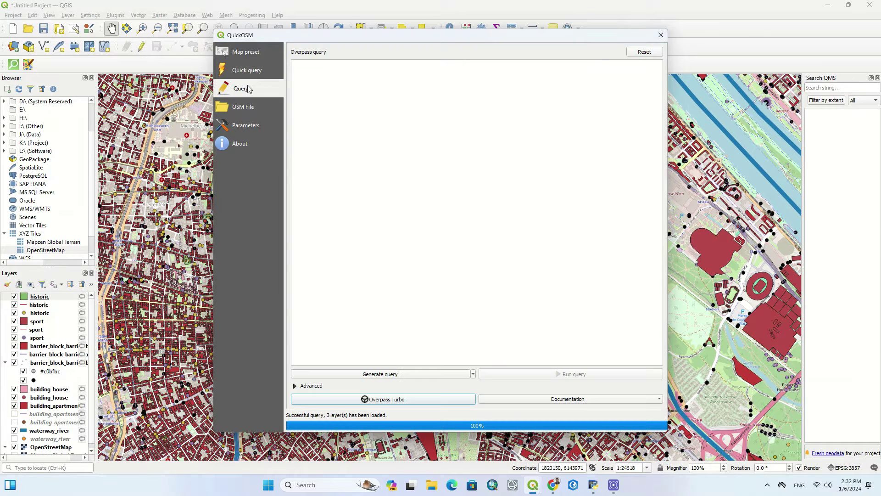
left_click(251, 109)
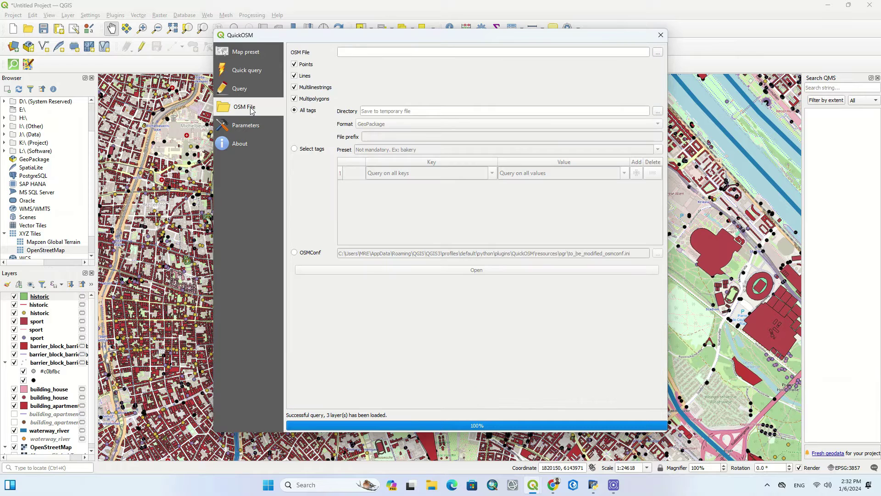
left_click(306, 66)
left_click(303, 77)
left_click(310, 67)
left_click(266, 126)
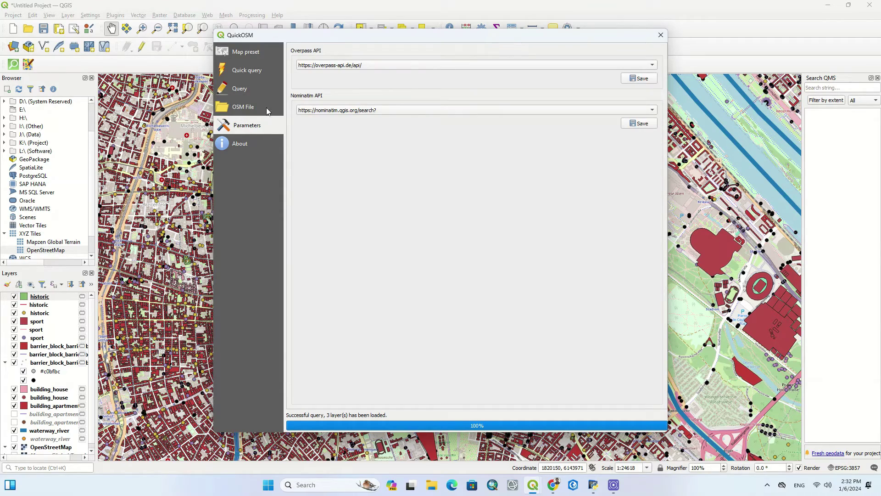
left_click(265, 72)
Close QuickOSM and hide the historic and sport line and point layers.
left_click(661, 35)
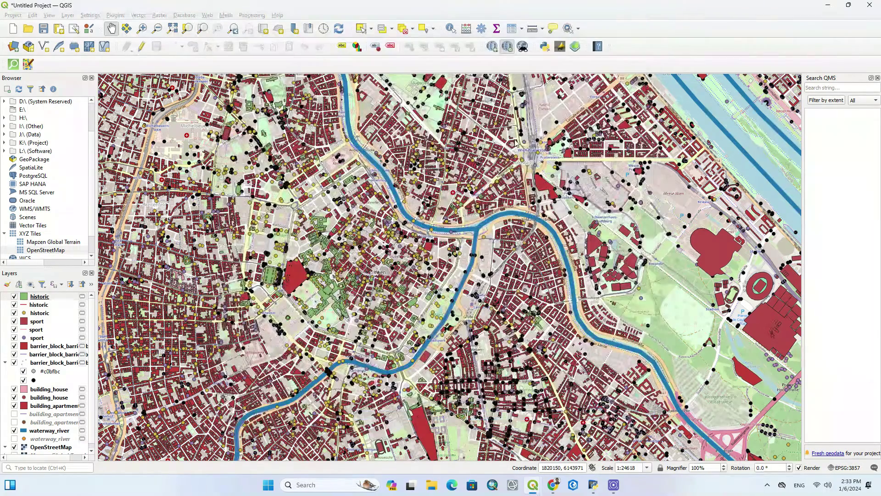
scroll(452, 237, "down", 1)
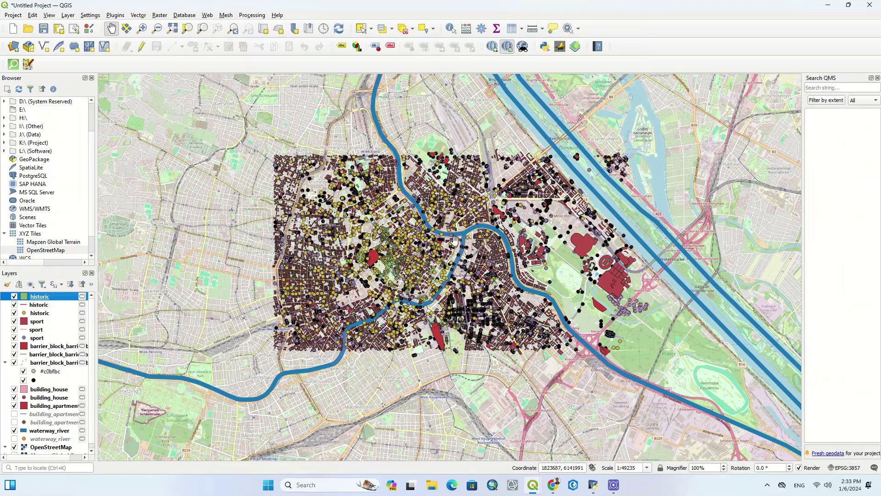
scroll(453, 245, "up", 1)
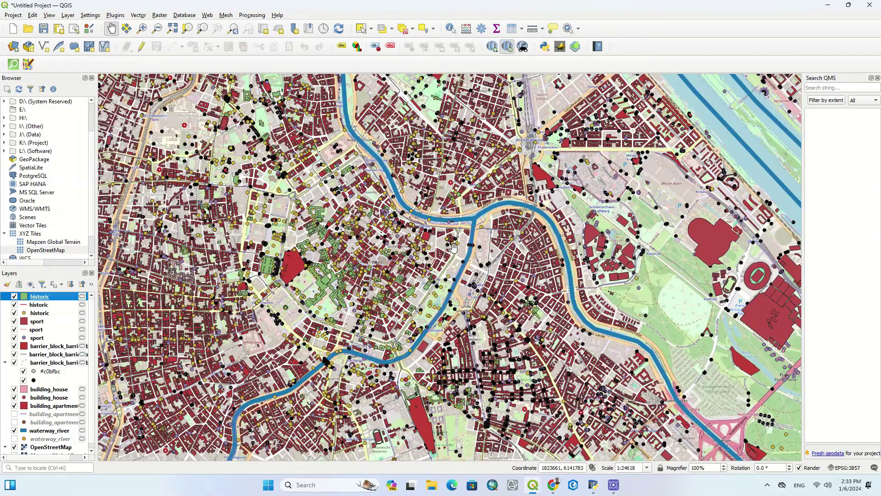
scroll(452, 246, "down", 1)
scroll(453, 246, "up", 1)
left_click(14, 304)
left_click(14, 313)
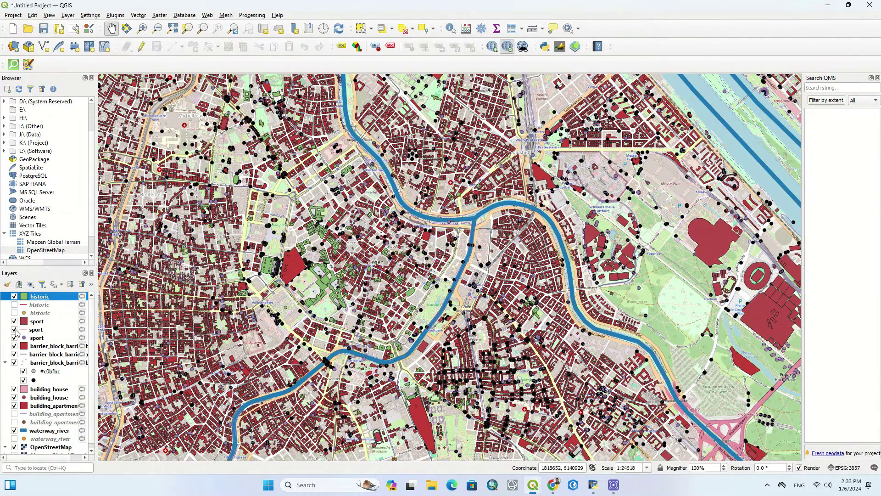
left_click(14, 329)
left_click(14, 338)
Hide the barrier line and point layers and the building_house point layer.
left_click(14, 353)
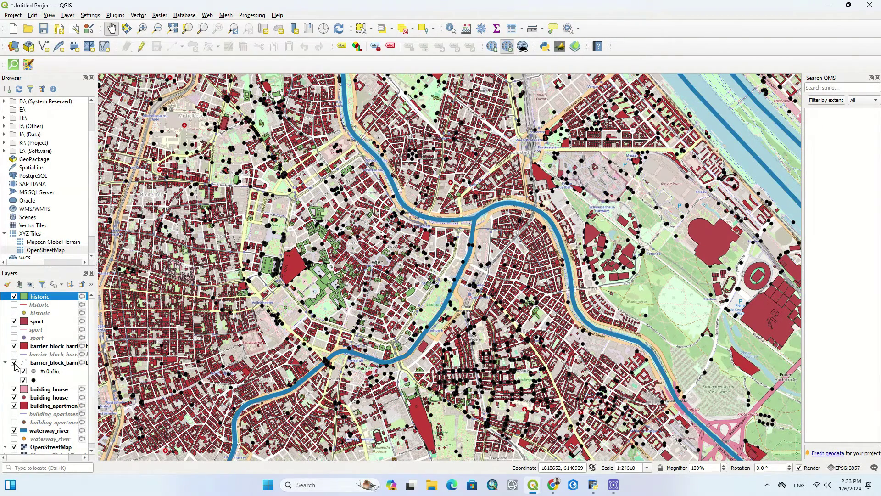
left_click(15, 362)
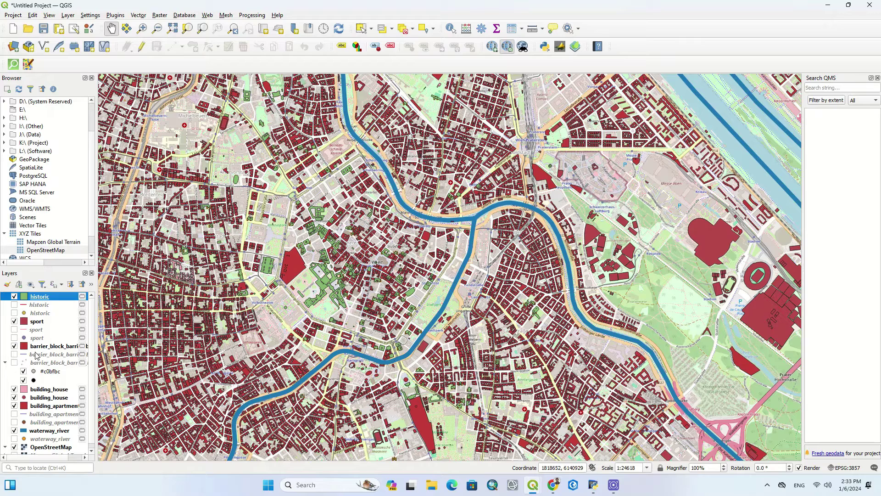
scroll(36, 354, "down", 1)
left_click(14, 392)
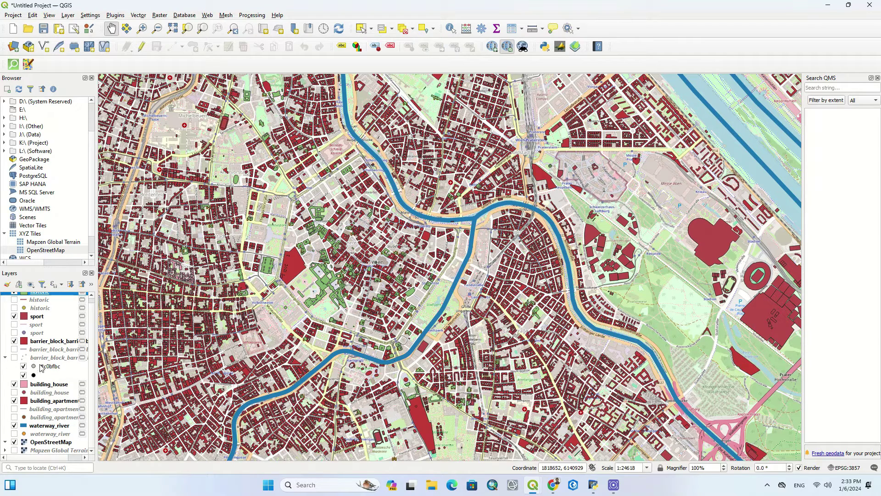
scroll(40, 367, "up", 1)
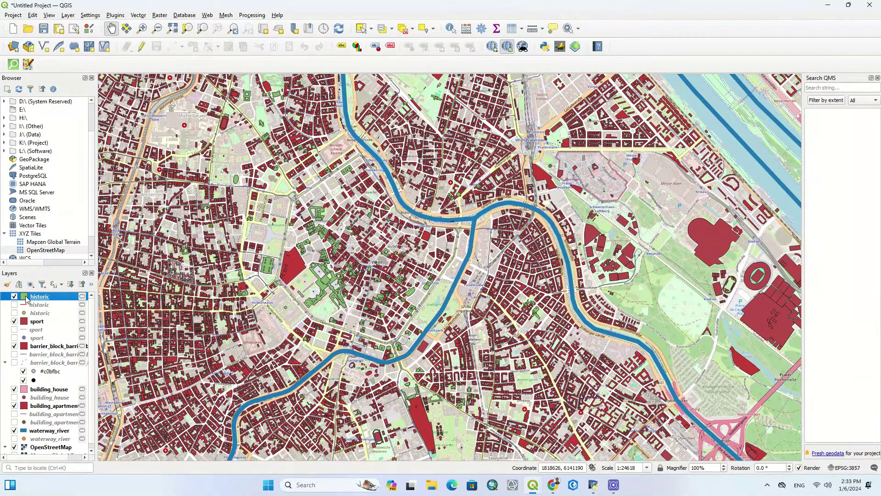
Change the historic layer's Simple Fill colour to yellow and apply it.
double_click(26, 299)
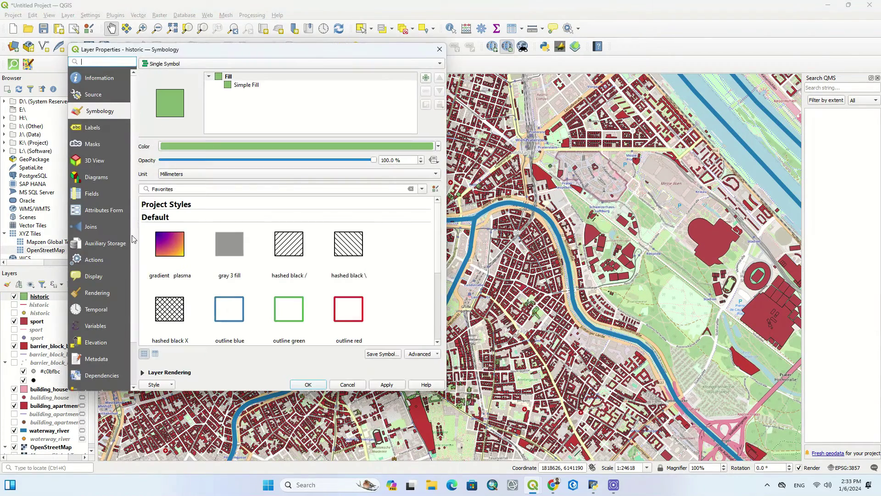
left_click(250, 86)
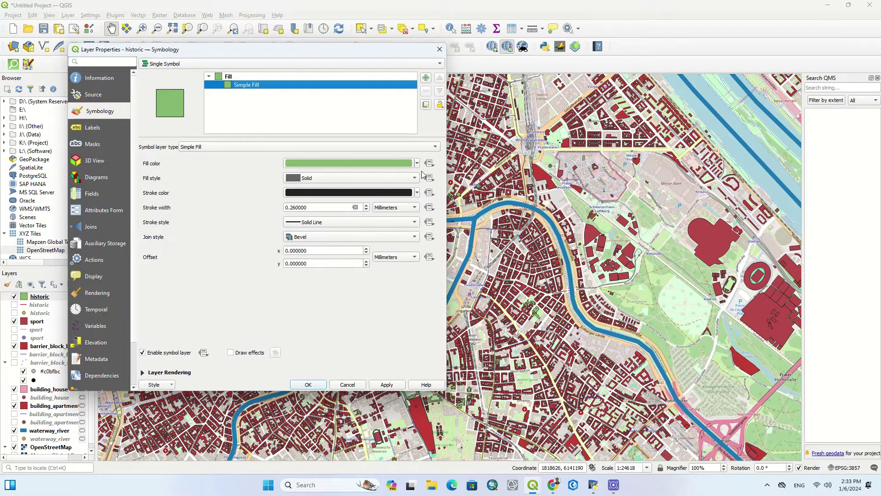
left_click(417, 163)
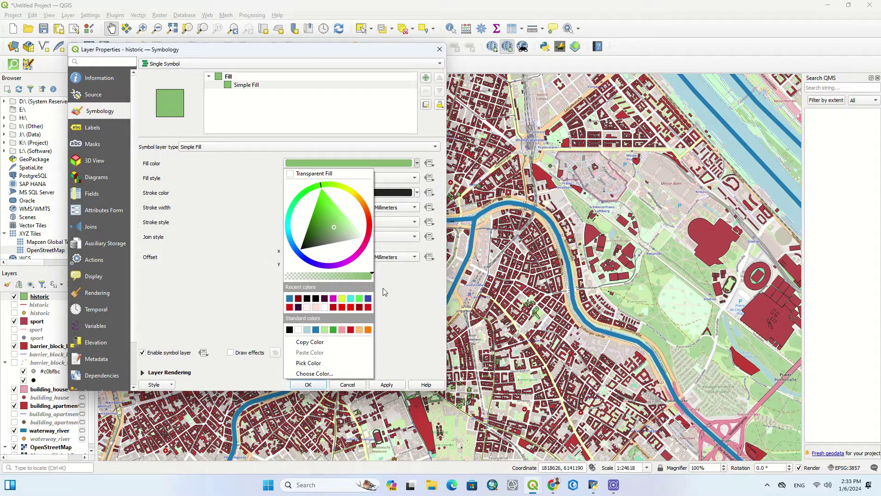
left_click(342, 298)
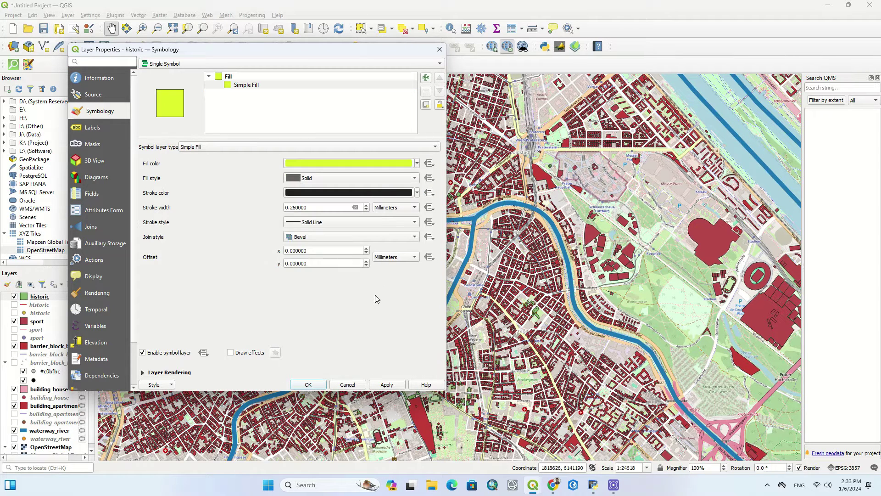
left_click(380, 386)
left_click(312, 385)
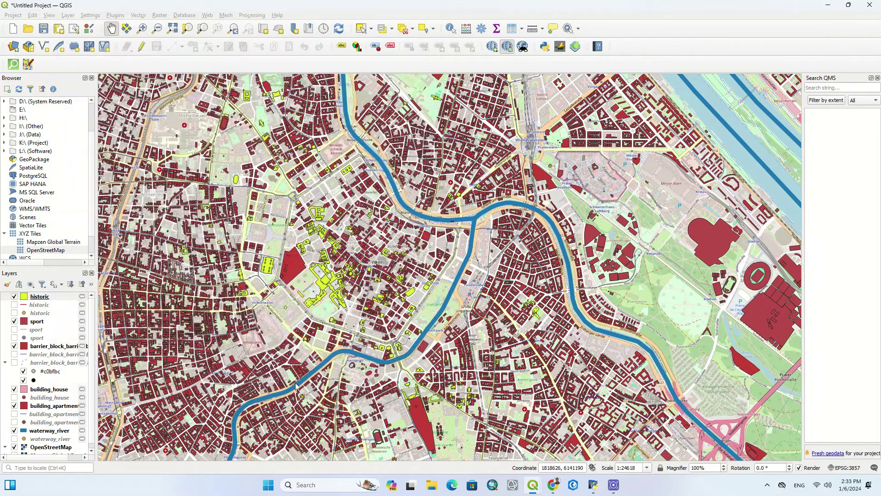
left_click(264, 363)
left_click(24, 323)
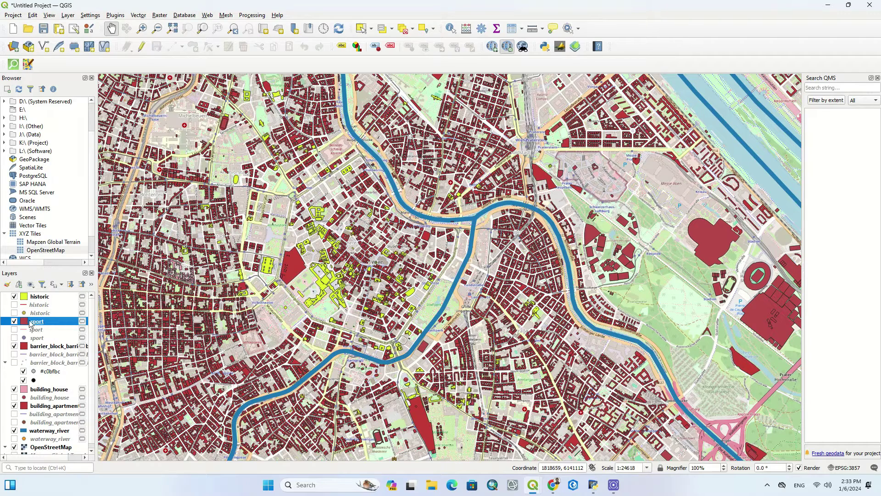
Set the sport layer's Simple Fill colour to the orange swatch and apply it.
double_click(25, 323)
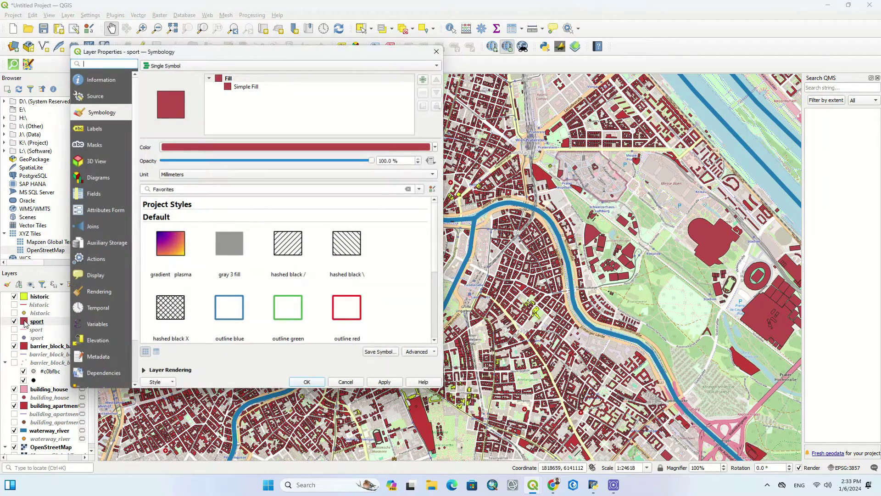
left_click(240, 87)
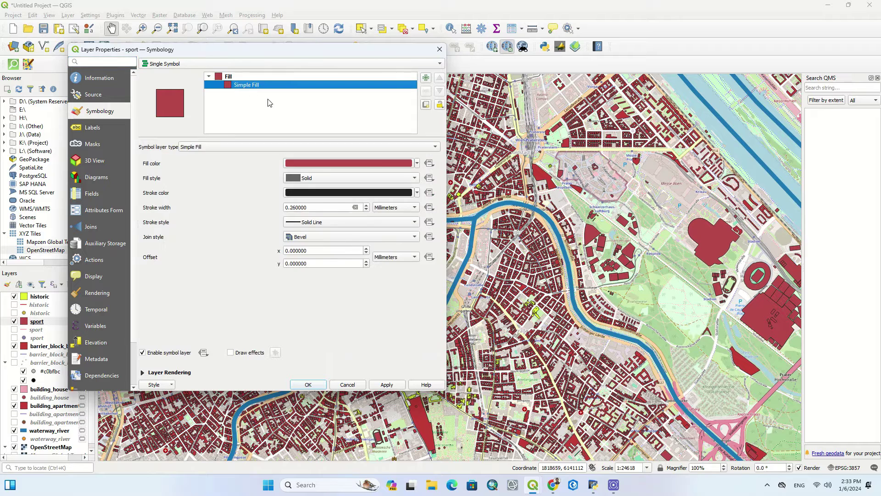
left_click(417, 164)
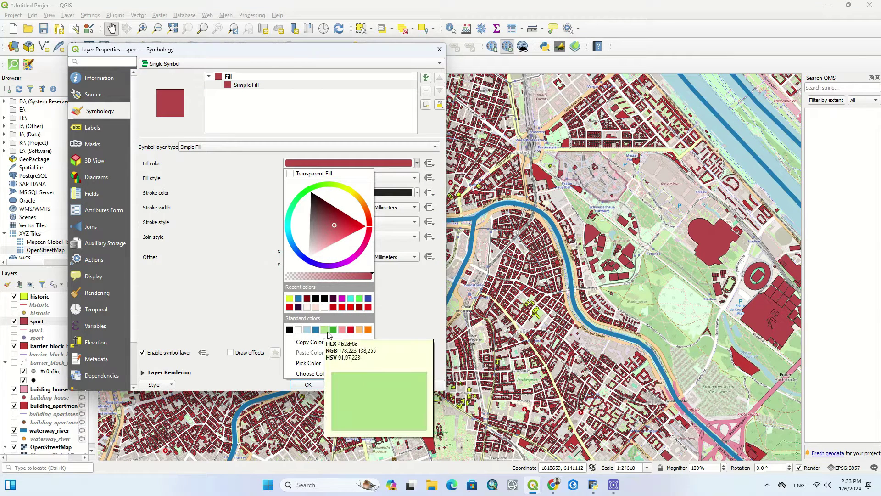
left_click(368, 329)
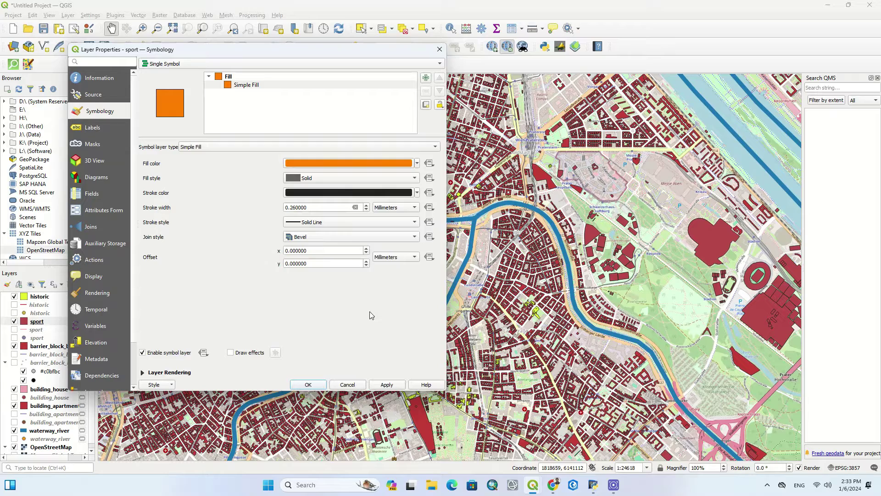
left_click(389, 383)
left_click(320, 383)
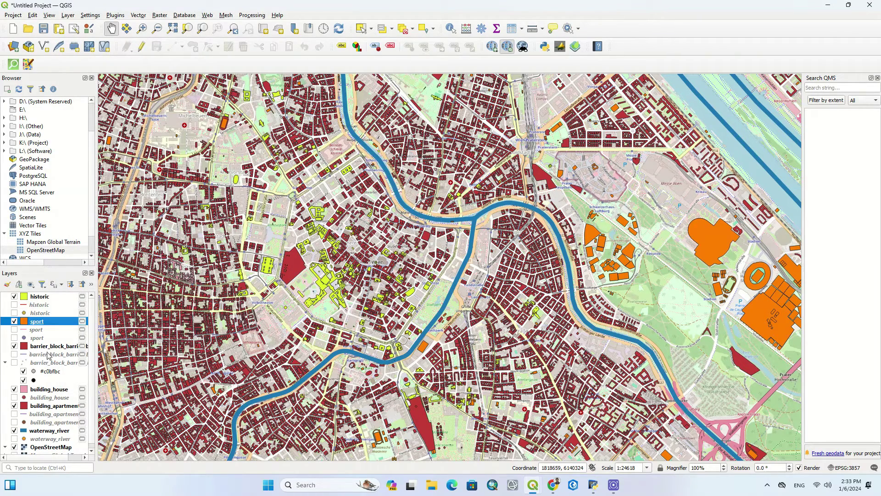
Widen the Layers panel and toggle barrier_block_barrier_bollard off and back on.
mouse_move(96, 349)
left_mouse_down()
mouse_move(177, 349)
mouse_move(96, 349)
left_mouse_up()
left_click(14, 347)
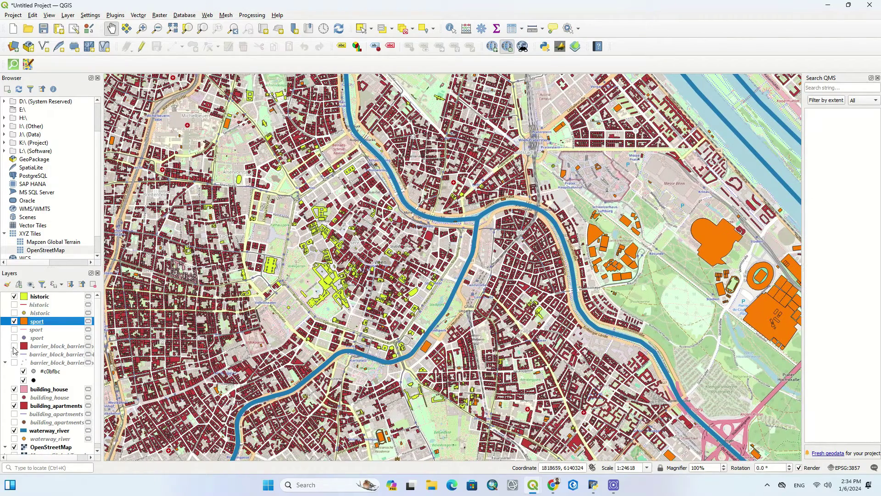
left_click(14, 347)
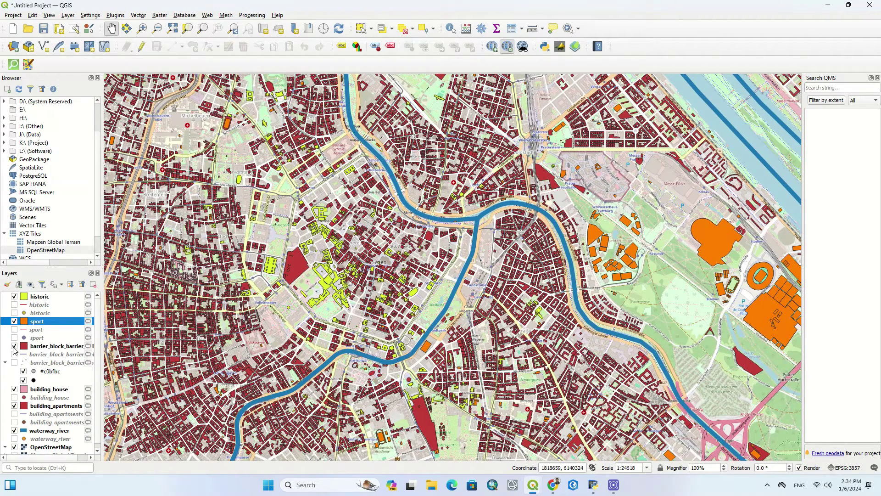
Fill the barrier_block_barrier_bollard polygons with the black swatch and apply it.
double_click(25, 346)
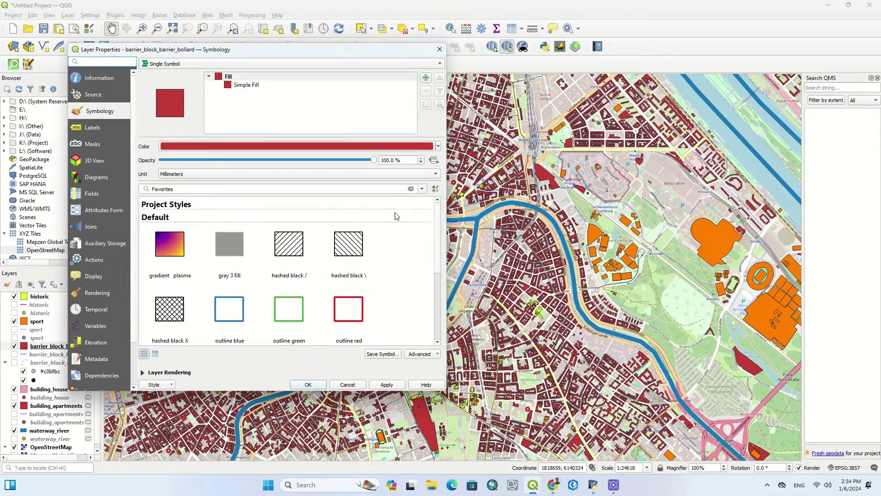
left_click(246, 87)
left_click(417, 164)
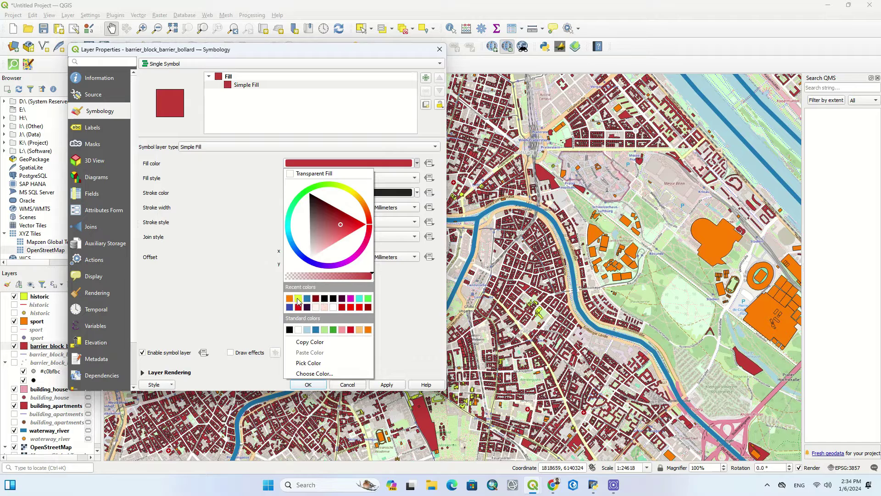
left_click(324, 299)
left_click(376, 386)
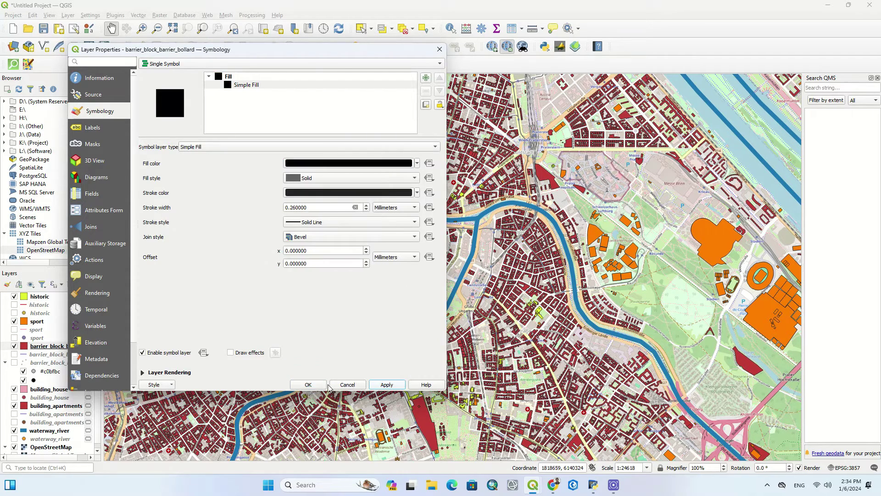
left_click(313, 386)
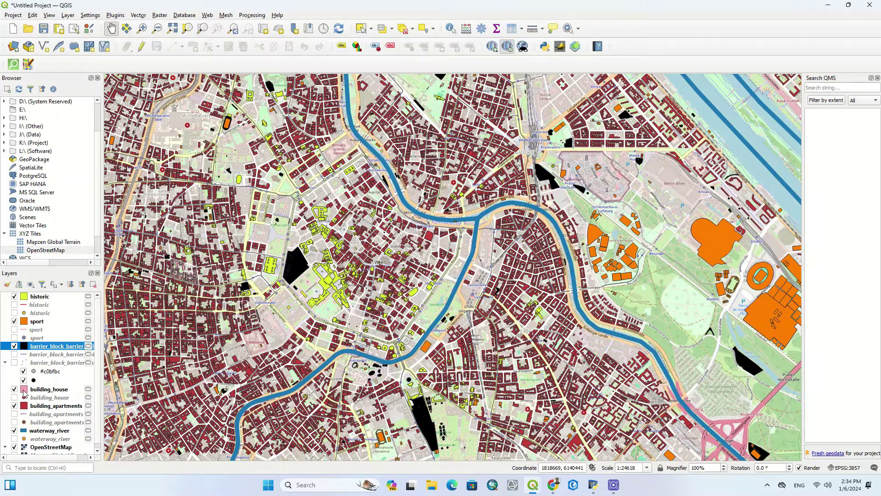
left_click(23, 393)
Set the building_house Simple Fill colour to dark red.
double_click(24, 393)
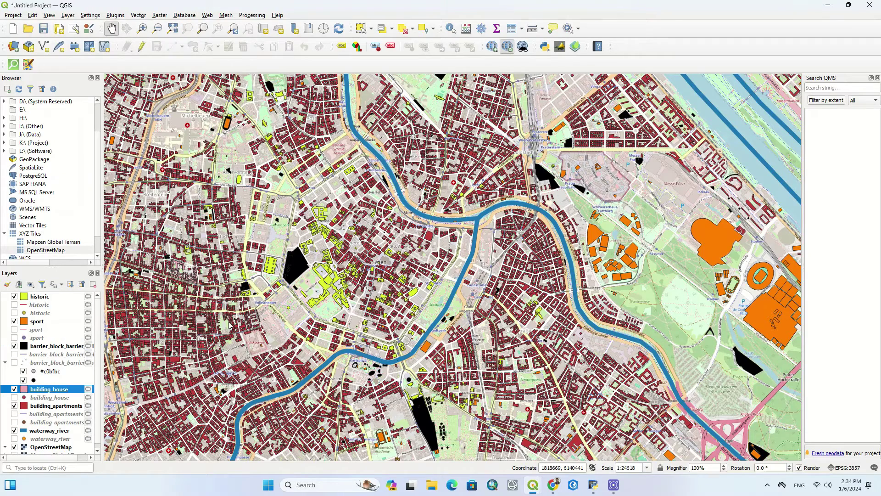
left_click(230, 85)
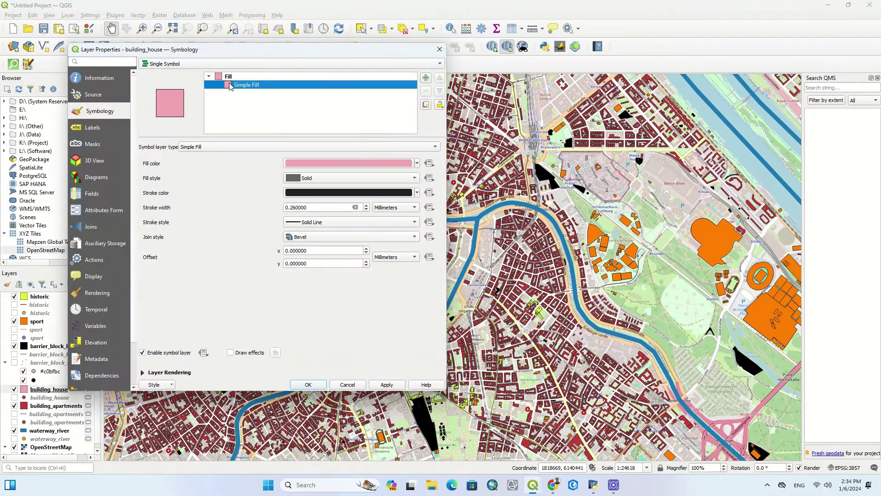
left_click(417, 163)
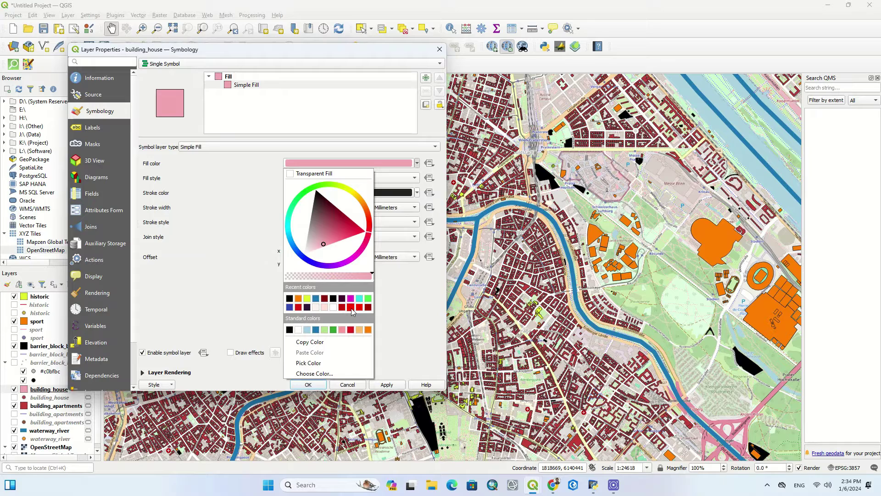
left_click(368, 307)
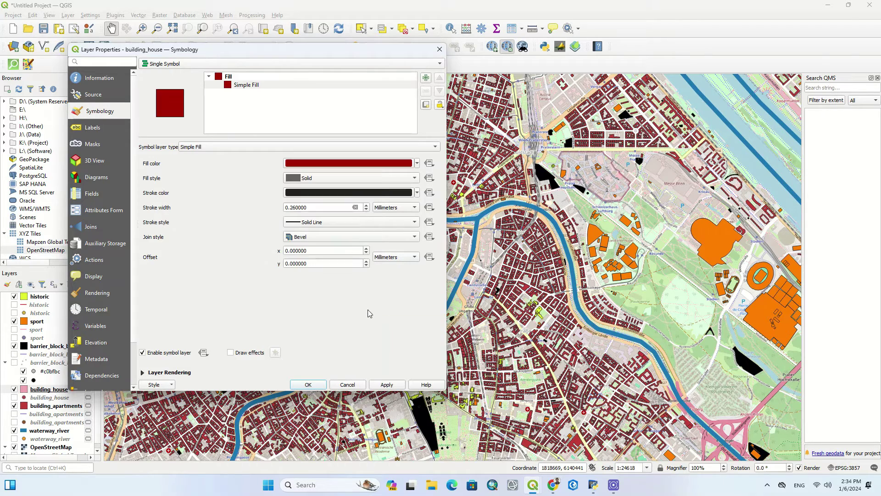
left_click(308, 384)
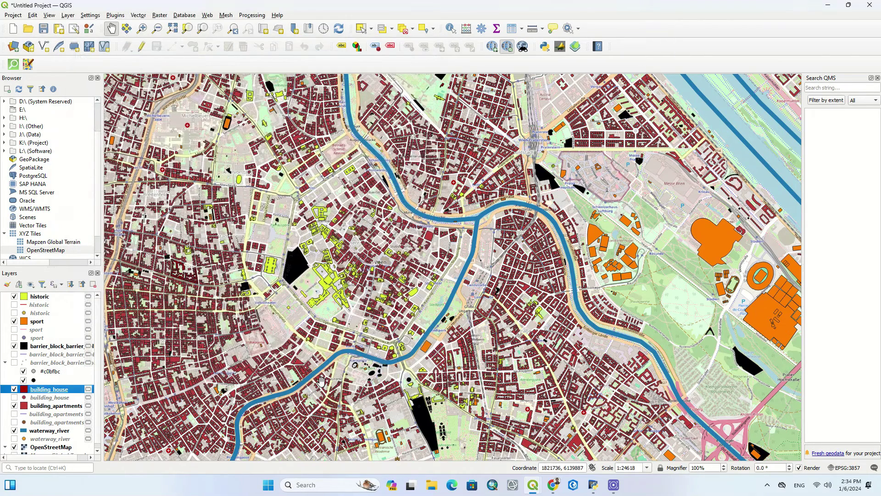
Set the building_apartments Simple Fill colour to bright red.
left_click(26, 408)
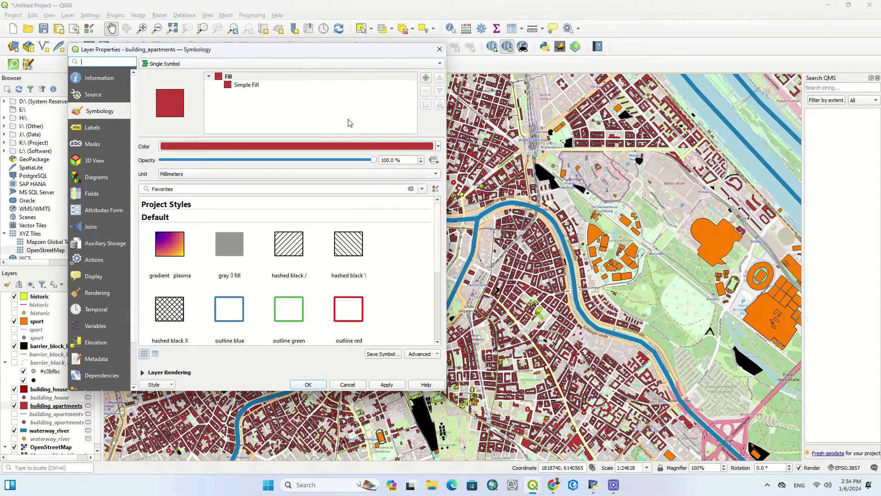
left_click(270, 85)
left_click(417, 163)
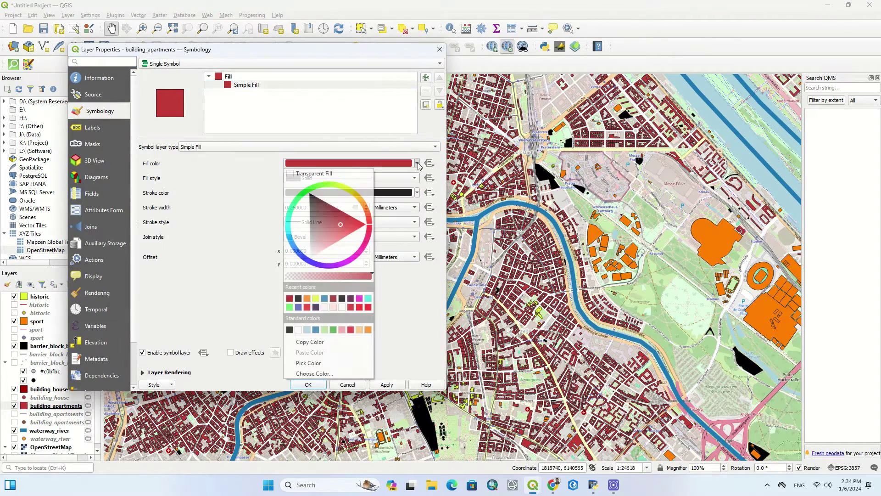
left_click(360, 307)
left_click(316, 385)
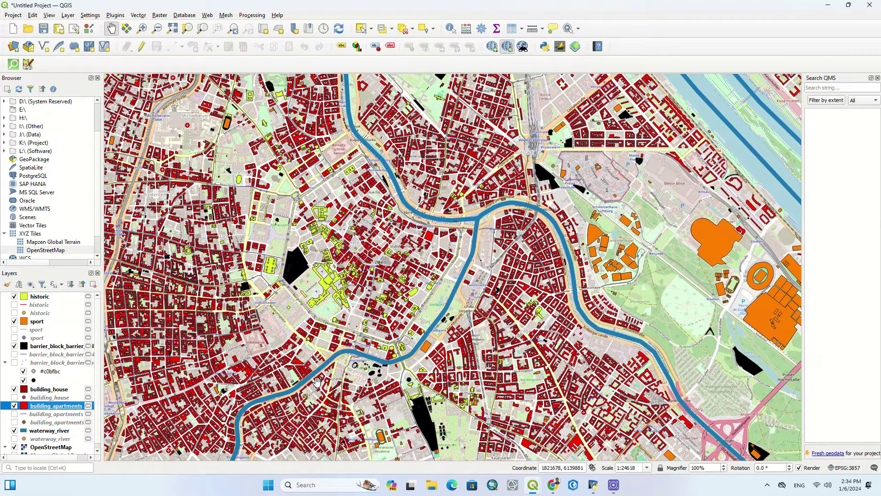
Briefly hide the OpenStreetMap basemap, then show it again to compare the layers.
scroll(43, 376, "down", 1)
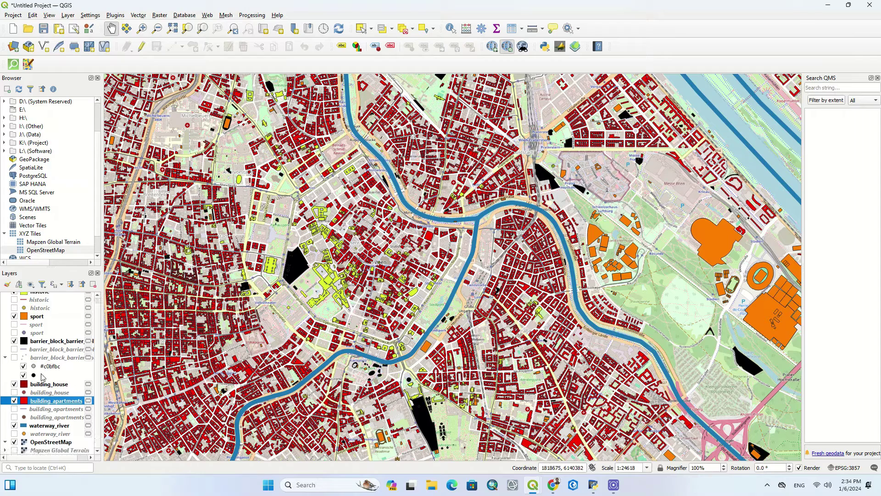
scroll(40, 377, "up", 1)
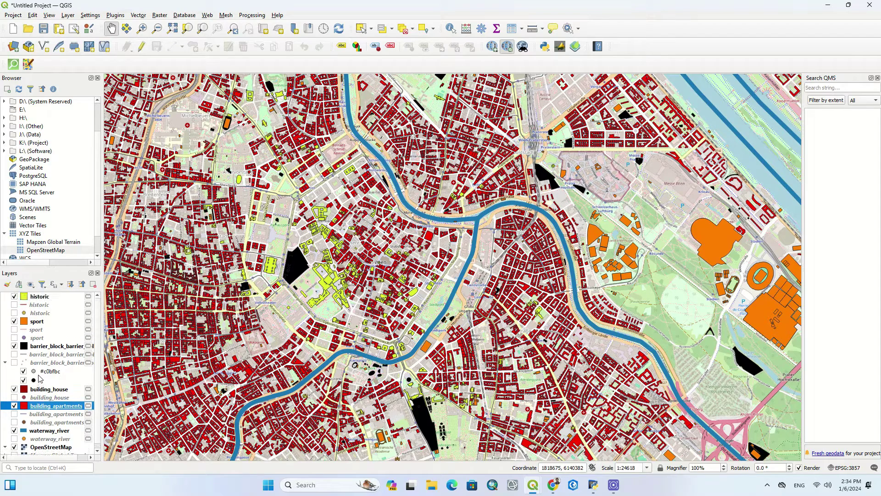
scroll(39, 379, "down", 1)
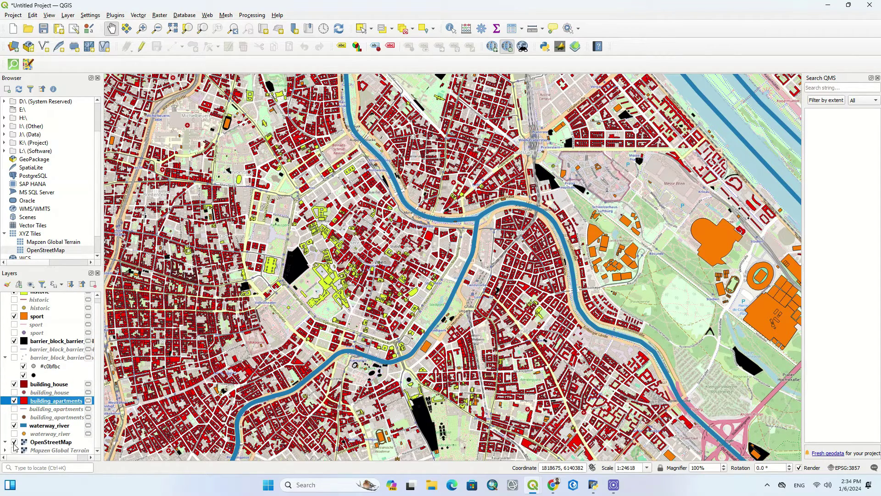
left_click(14, 443)
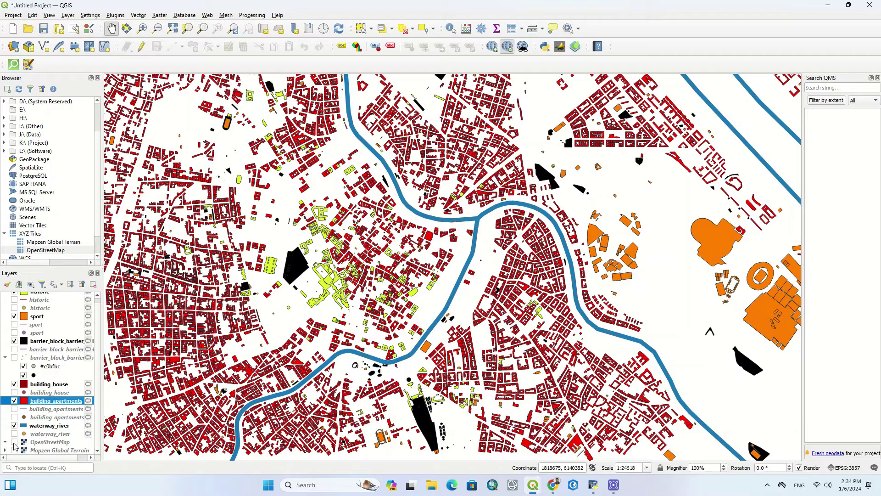
left_click(14, 443)
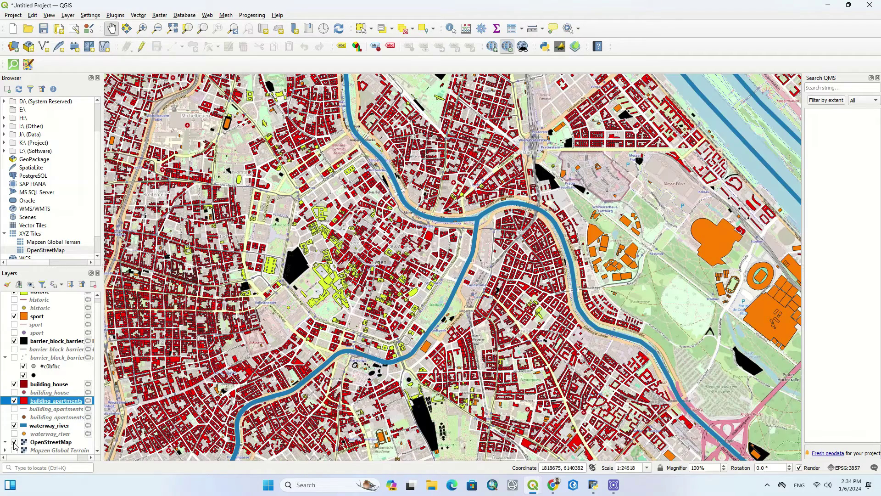
Hide the barrier polygon and barrier point layers, leaving the barrier line layer selected.
left_click(14, 402)
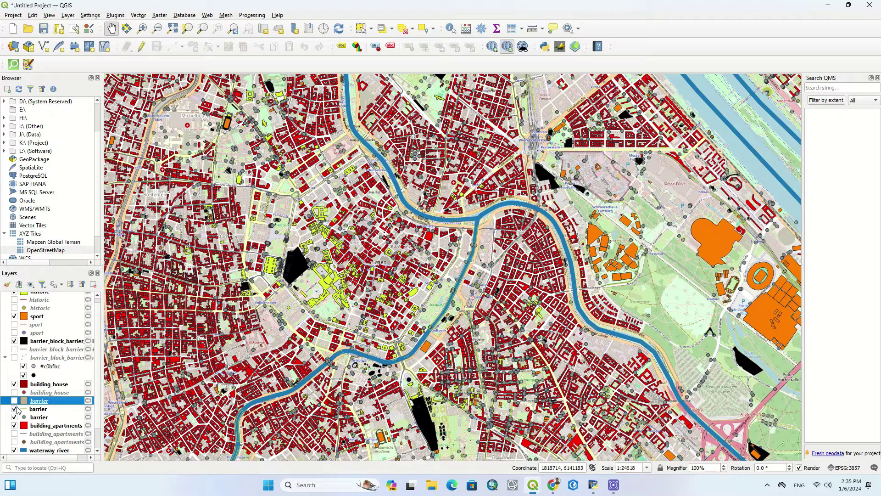
left_click(14, 417)
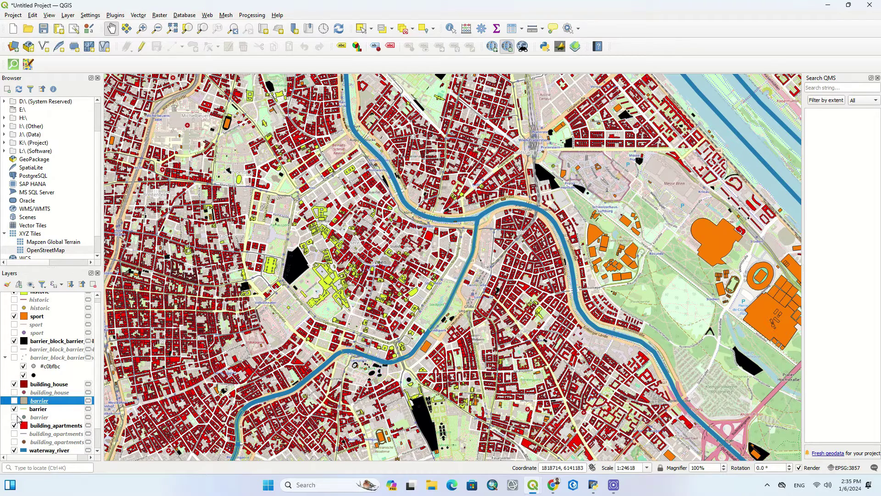
left_click(24, 410)
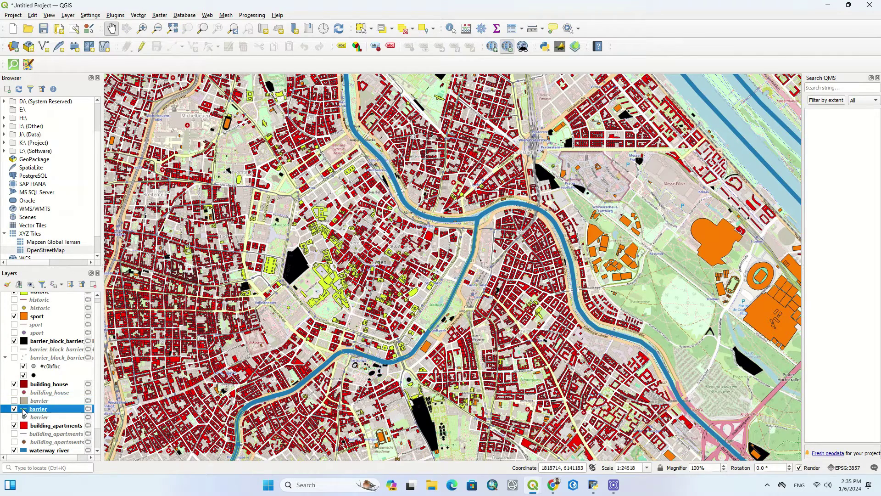
Open the barrier line layer's Layer Properties on the Symbology page.
double_click(24, 410)
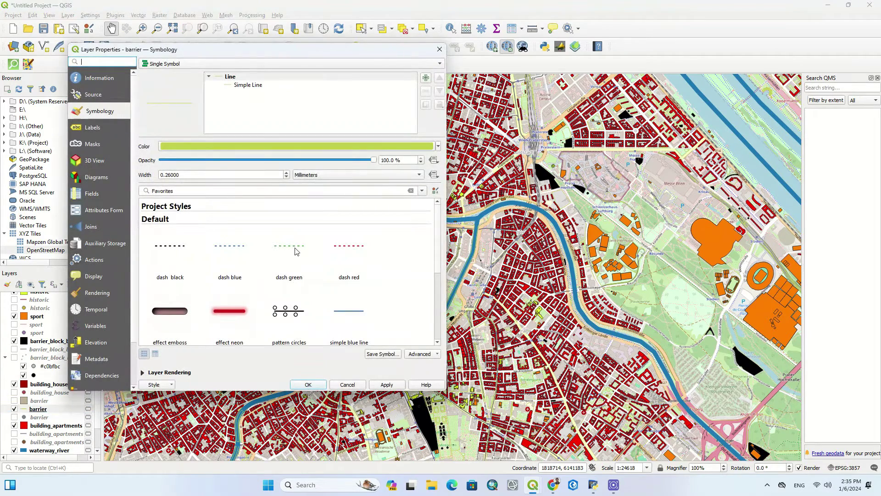